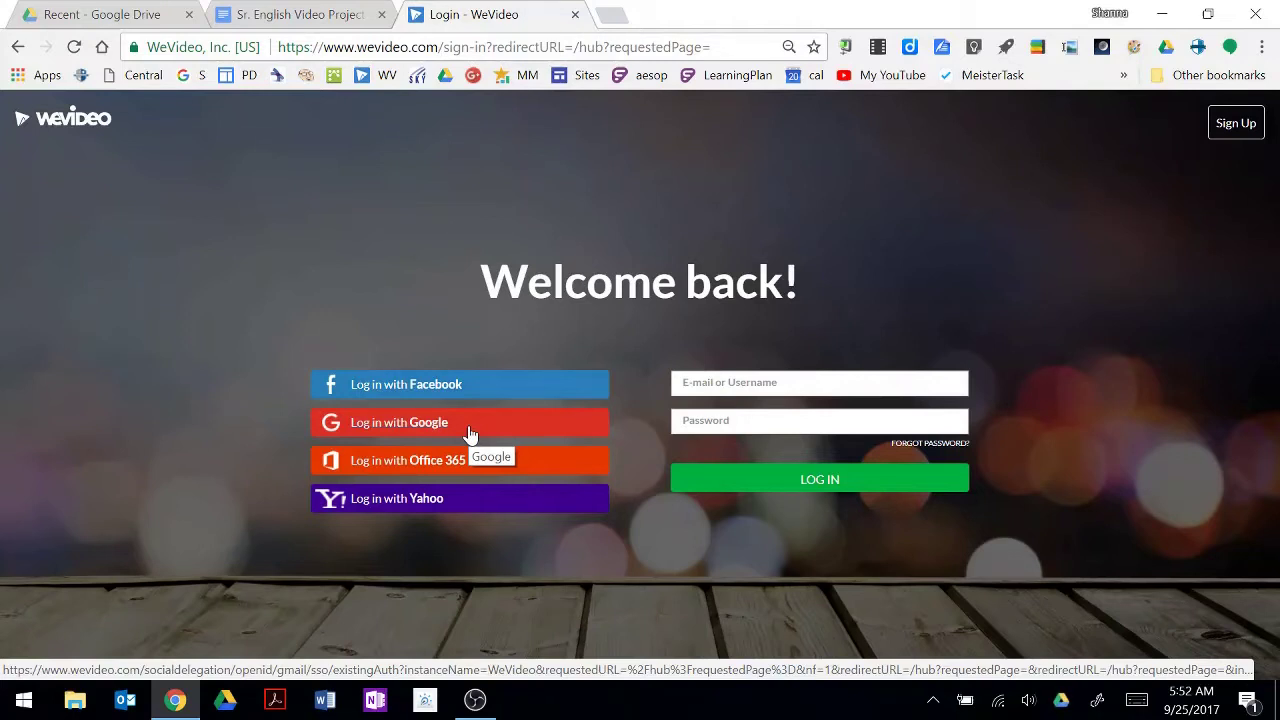
# - Sign in to WeVideo with Google to reach the Recent Edits dashboard
pyautogui.click(470, 432)
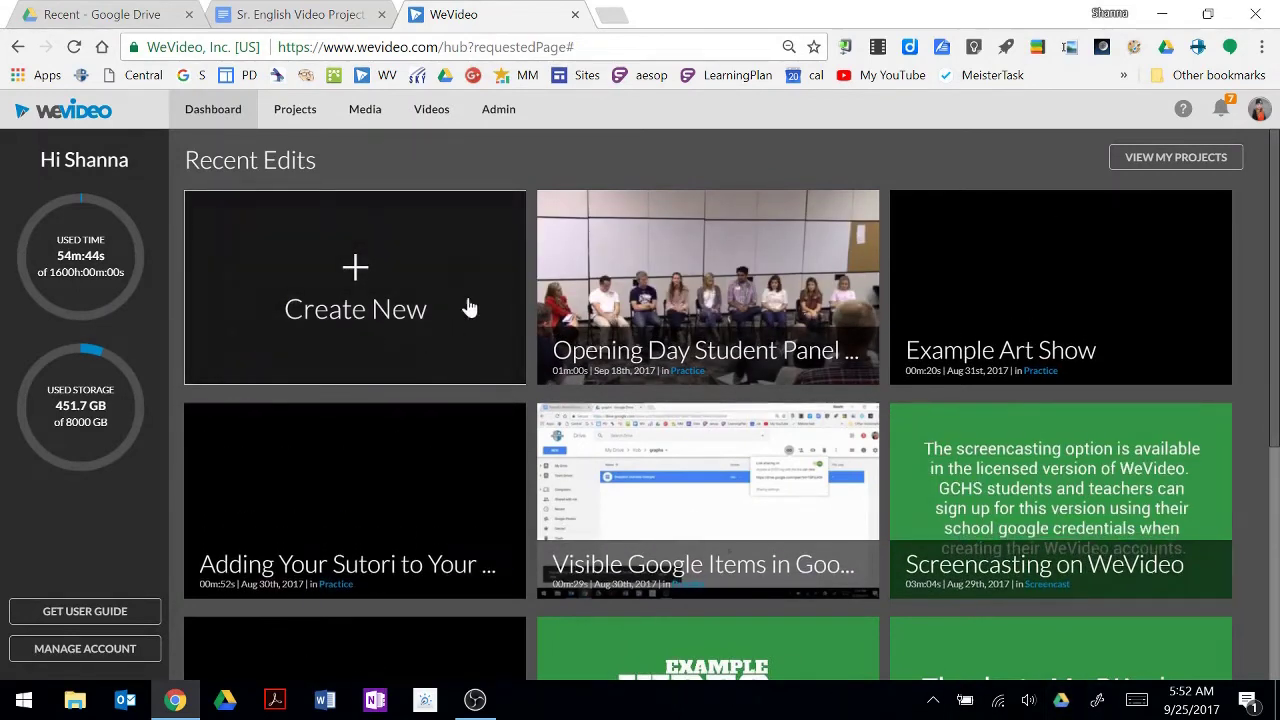
# - Create a personal project titled 'Sr. English Project' and skip the Add media step
pyautogui.click(356, 281)
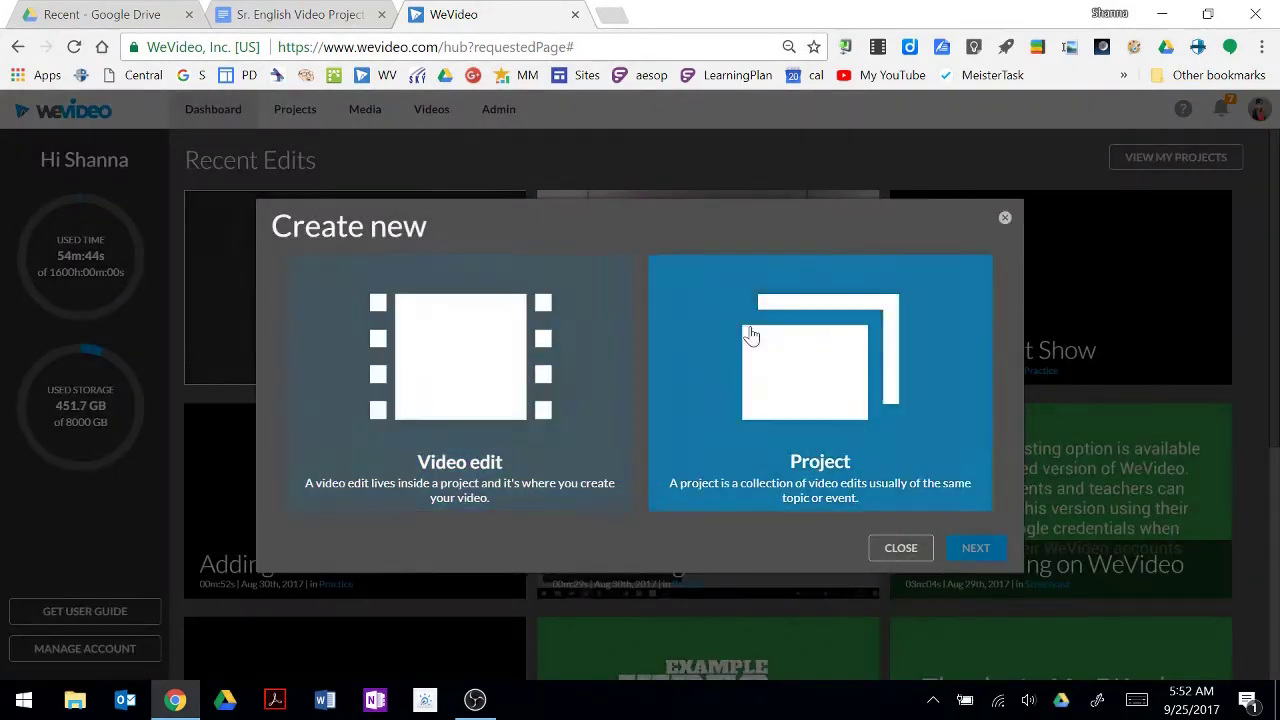
pyautogui.click(801, 347)
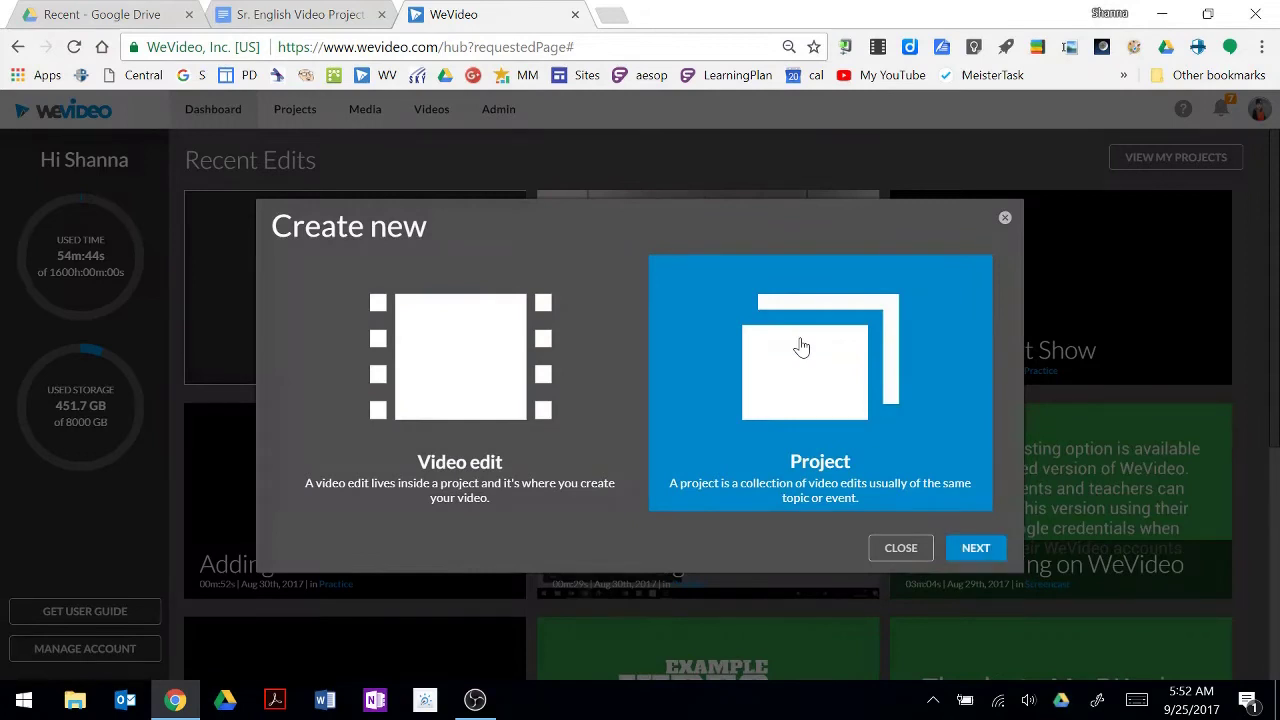
pyautogui.click(966, 550)
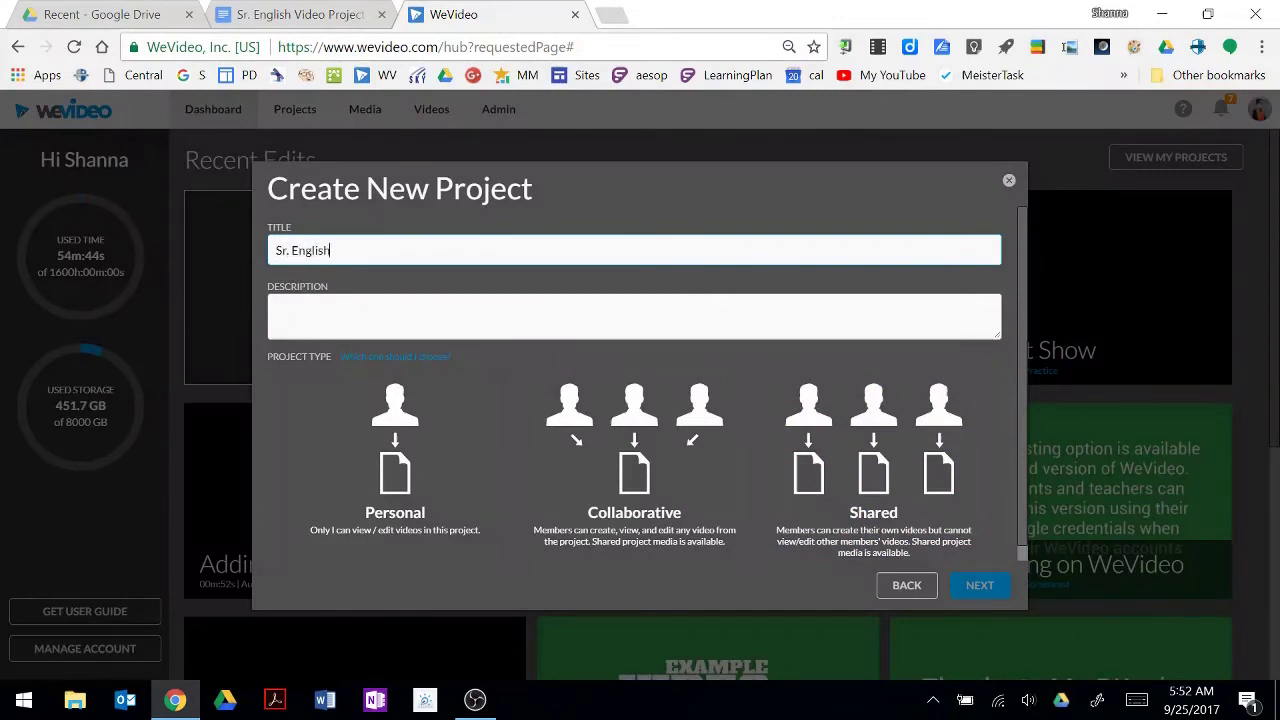
pyautogui.write('Sr. English Project')
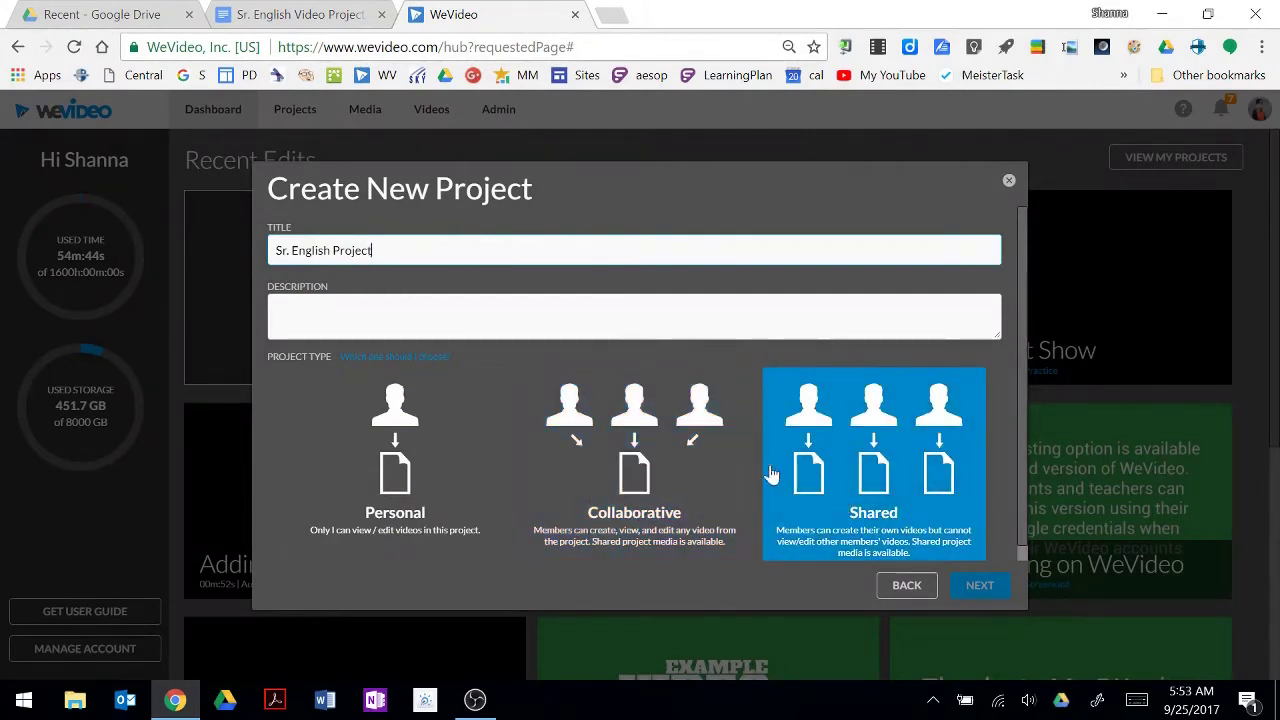
pyautogui.click(423, 458)
pyautogui.click(990, 588)
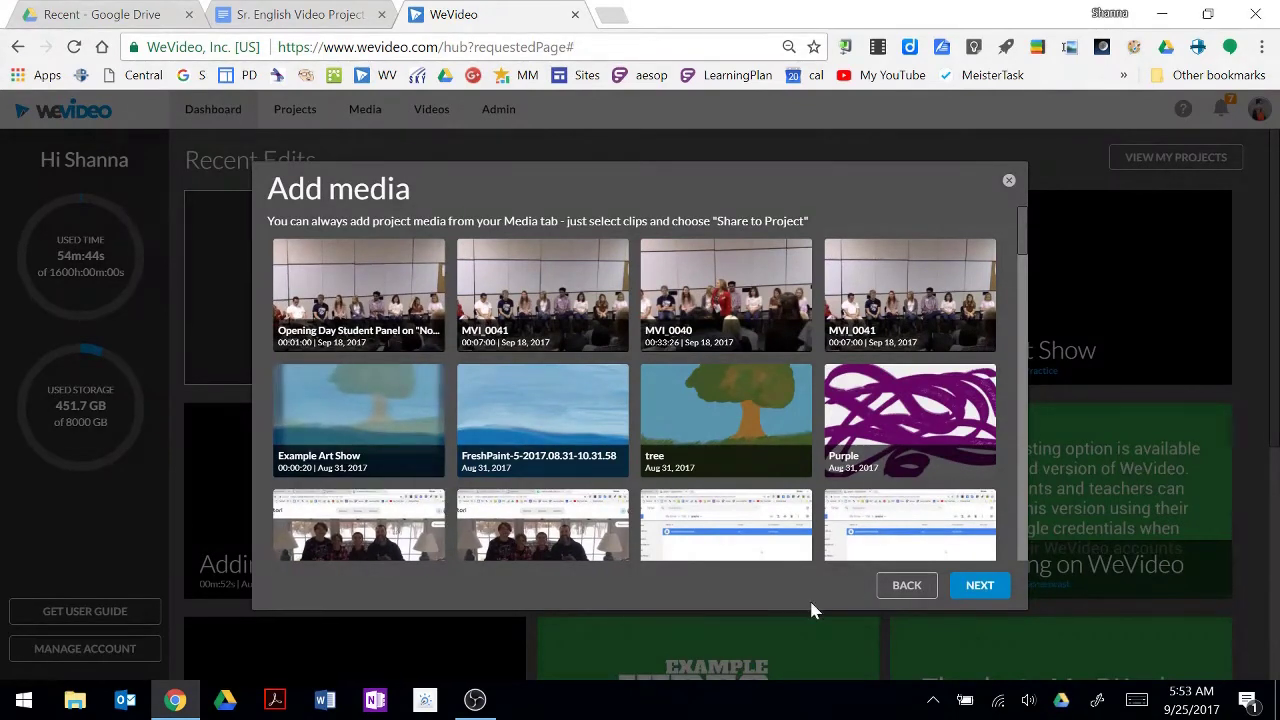
pyautogui.click(956, 592)
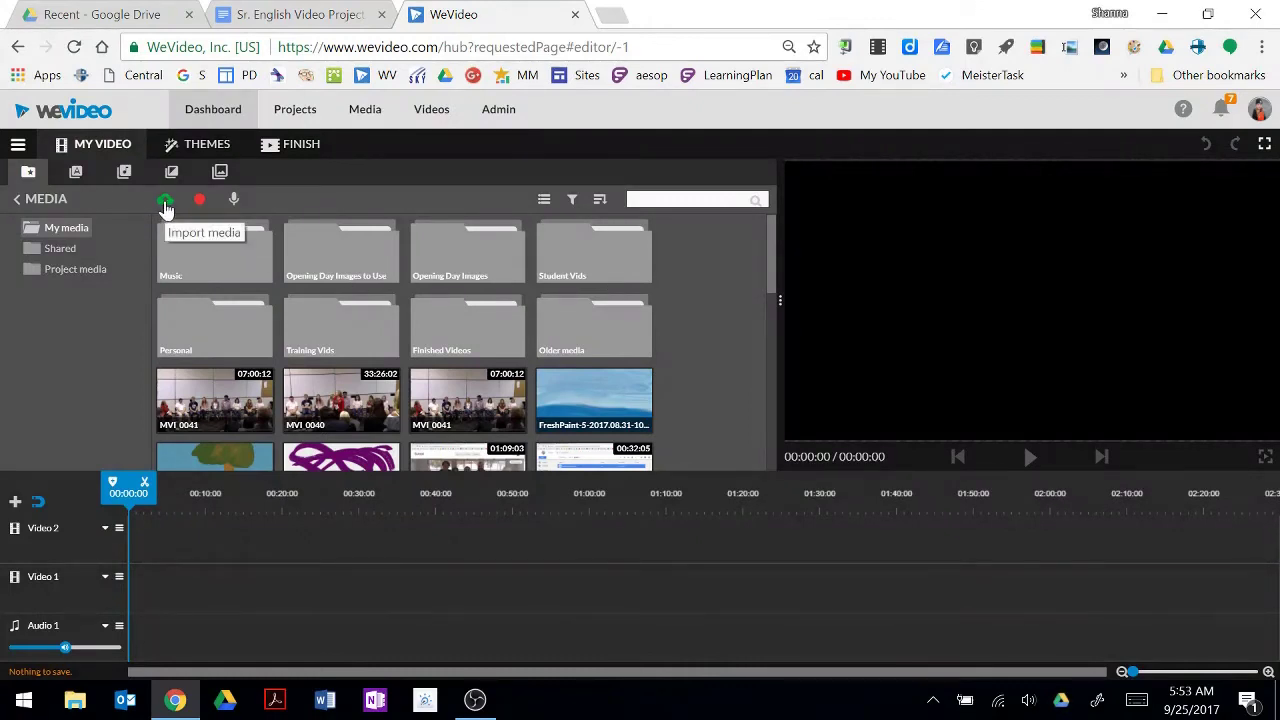
# - Bring up the Import media dialog from the green icon above the media grid
pyautogui.click(166, 204)
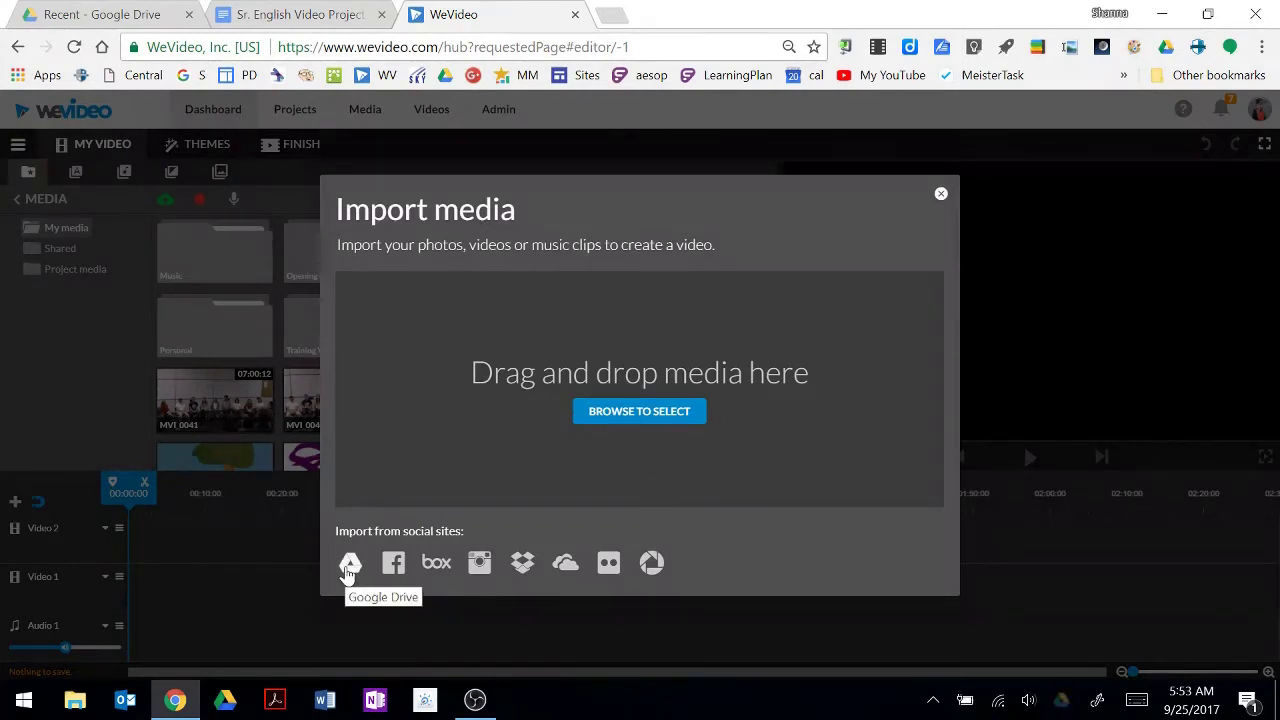
# - Import the May 12 webm recording, Twilight Zone and E.T clips from Google Drive's 7. Videos
pyautogui.click(350, 572)
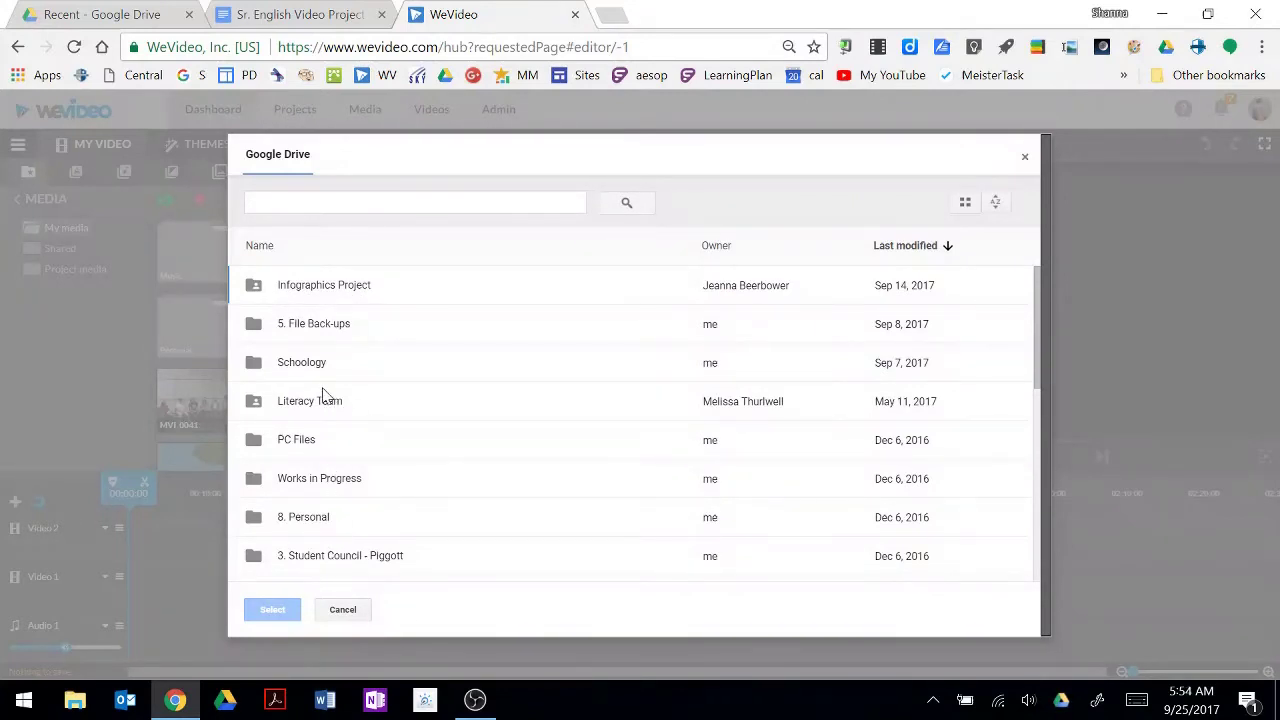
pyautogui.scroll(-2, 325, 395)
pyautogui.scroll(-2, 322, 395)
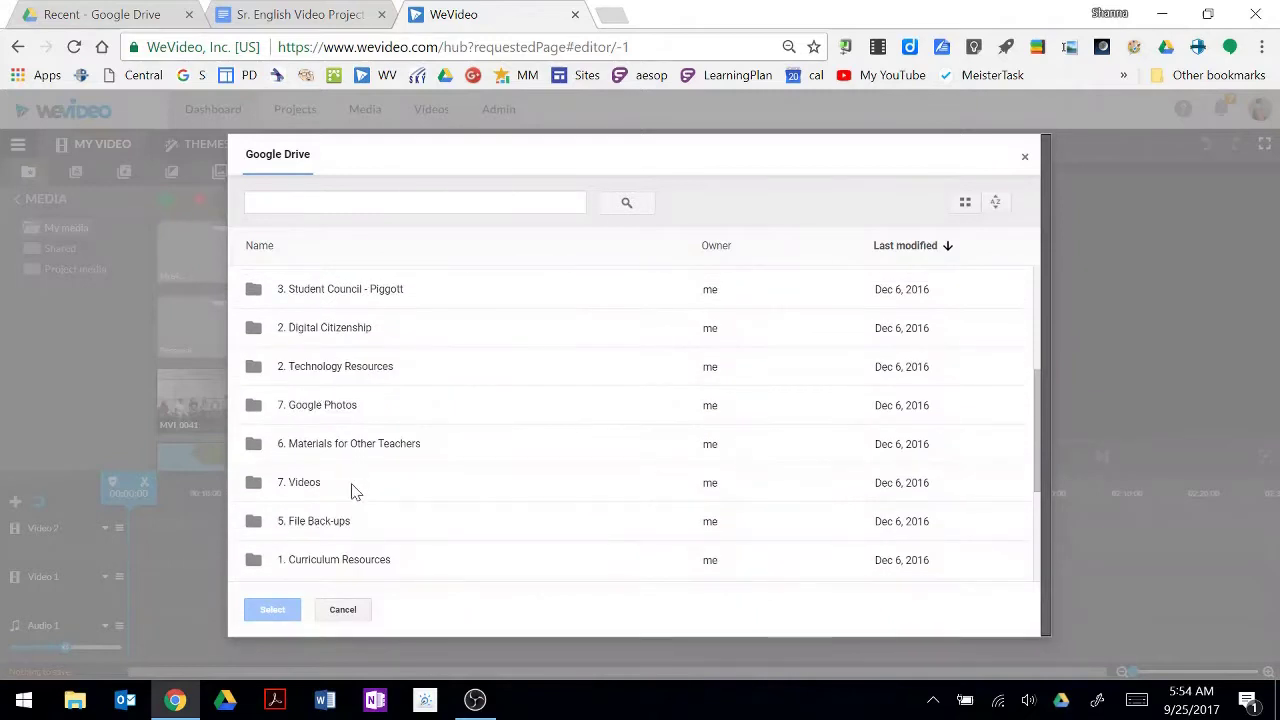
pyautogui.doubleClick(312, 486)
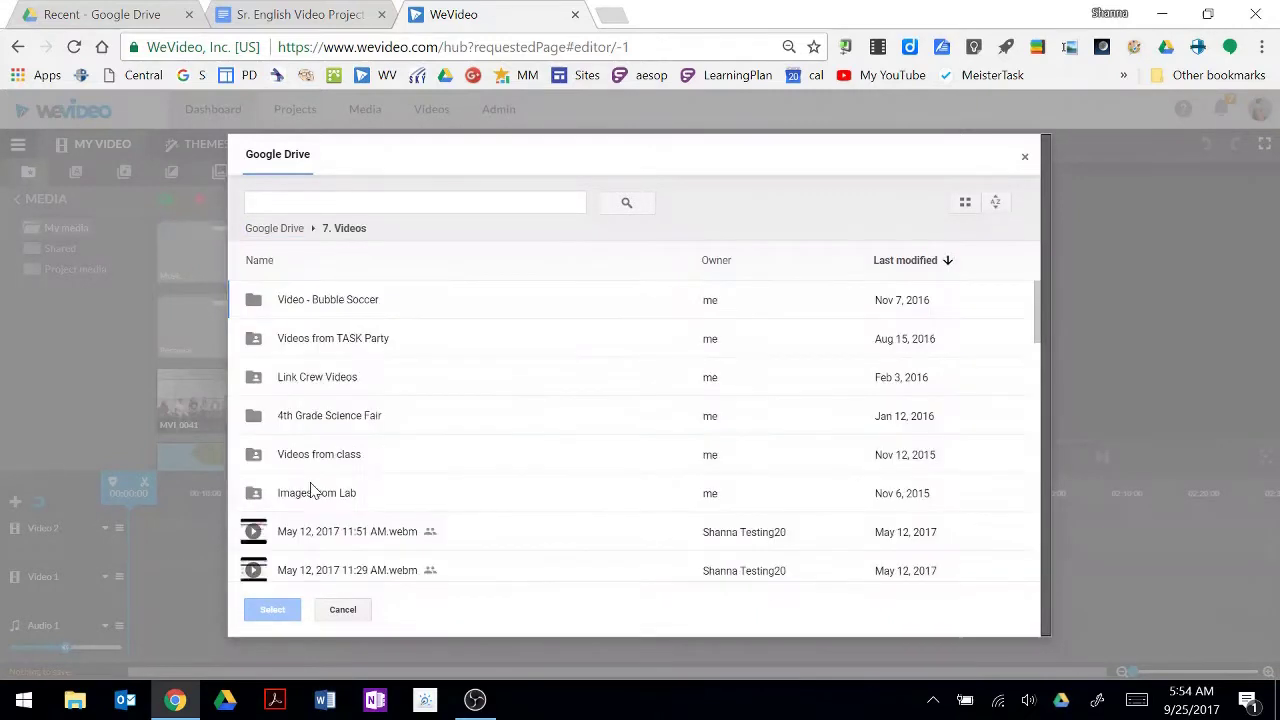
pyautogui.scroll(-1, 436, 383)
pyautogui.scroll(-3, 436, 383)
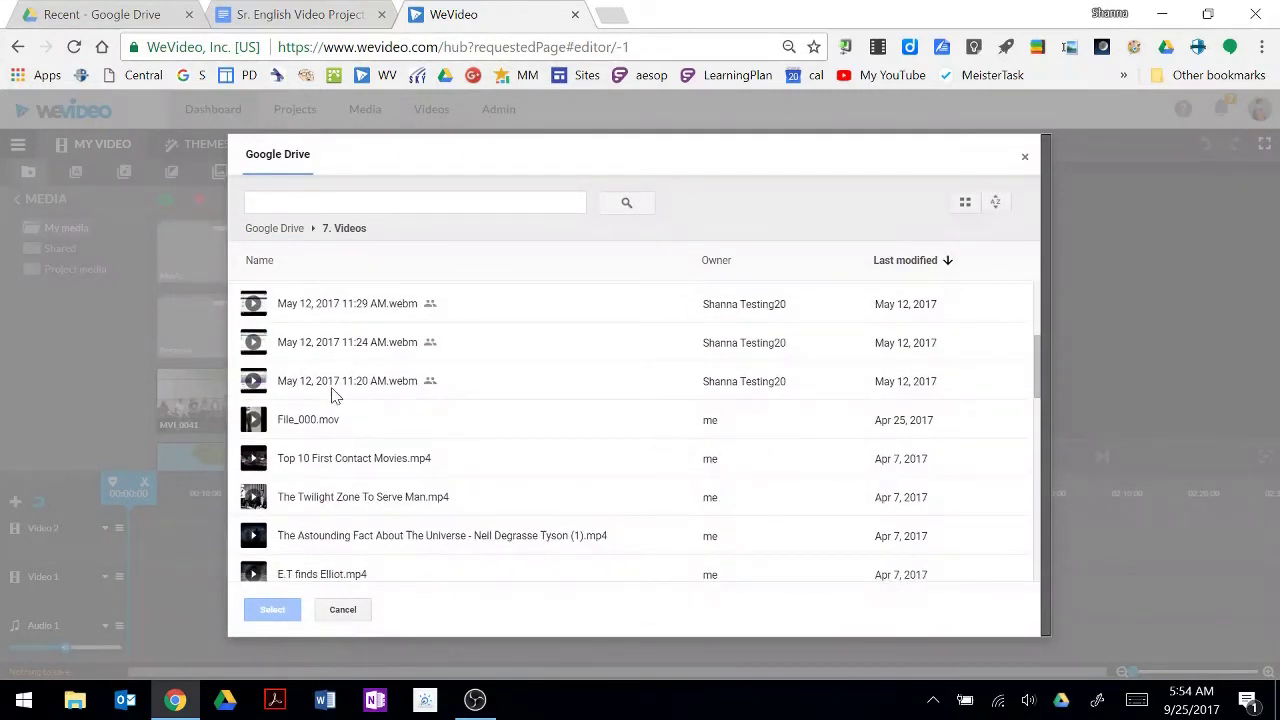
pyautogui.click(335, 393)
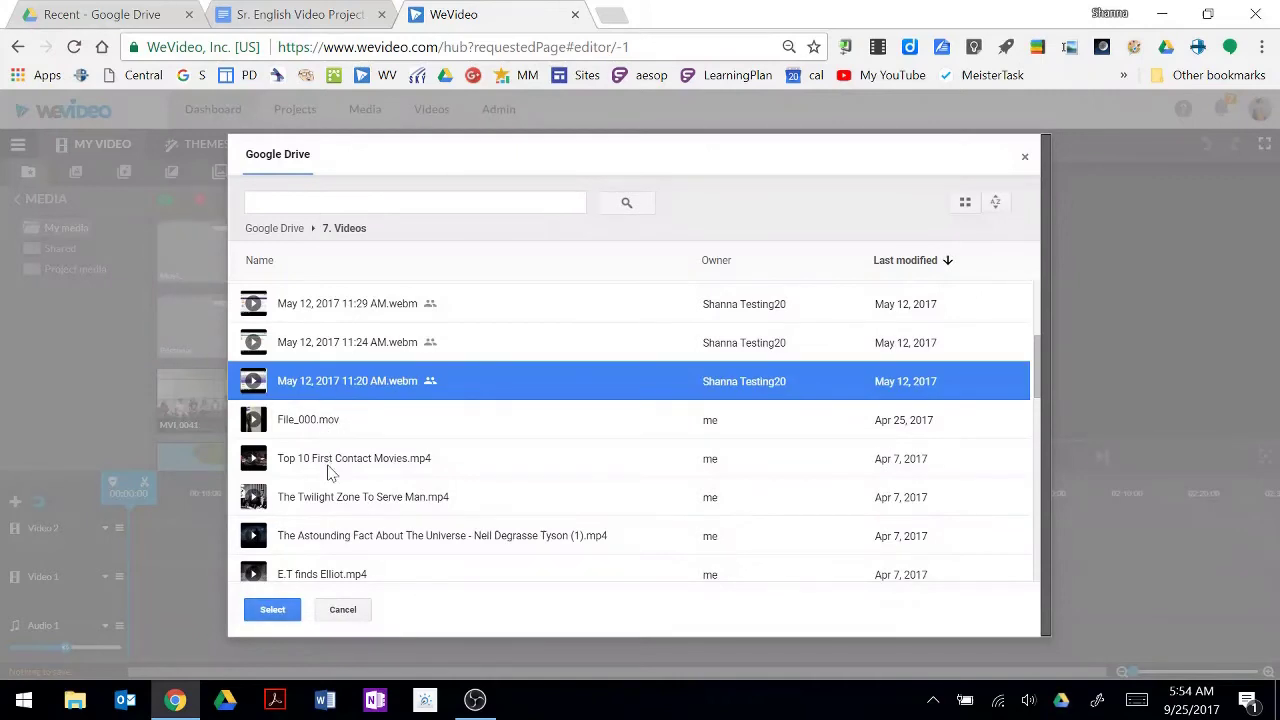
pyautogui.click(338, 500)
pyautogui.click(347, 577)
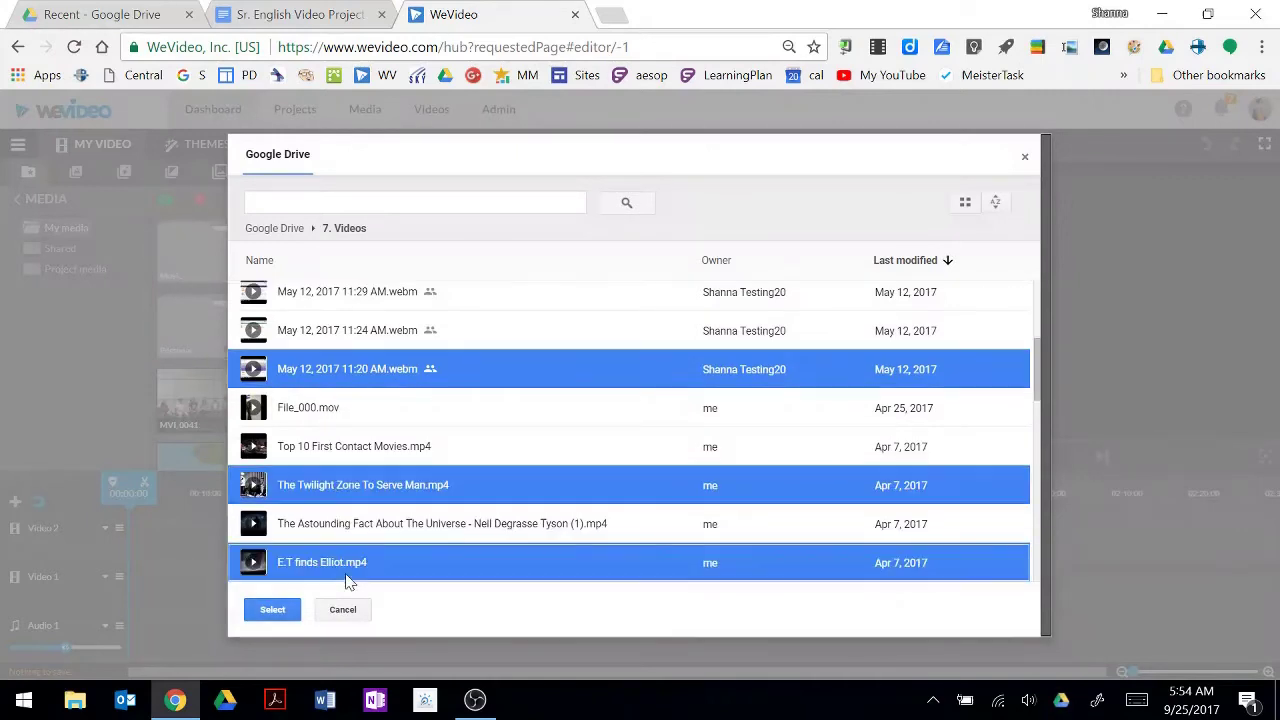
pyautogui.click(272, 610)
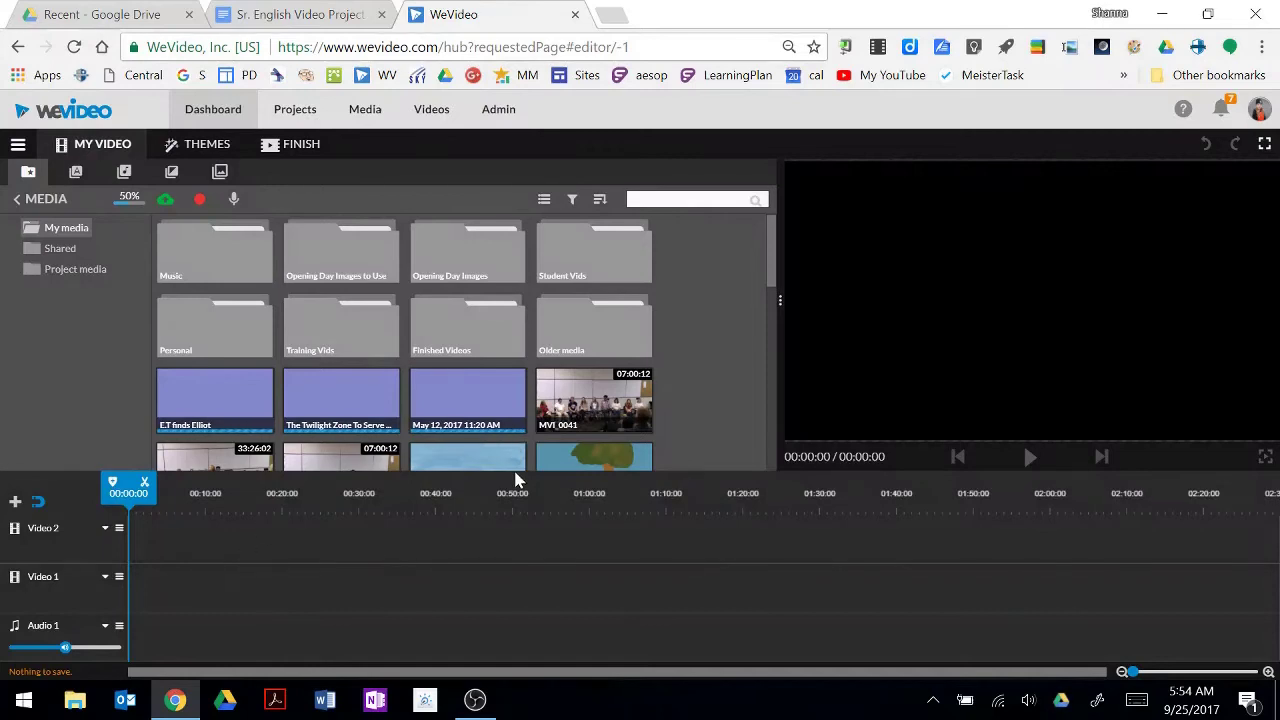
# - Place the screen recording on Video 1 and find the Solids backgrounds under Graphics
pyautogui.scroll(-5, 724, 343)
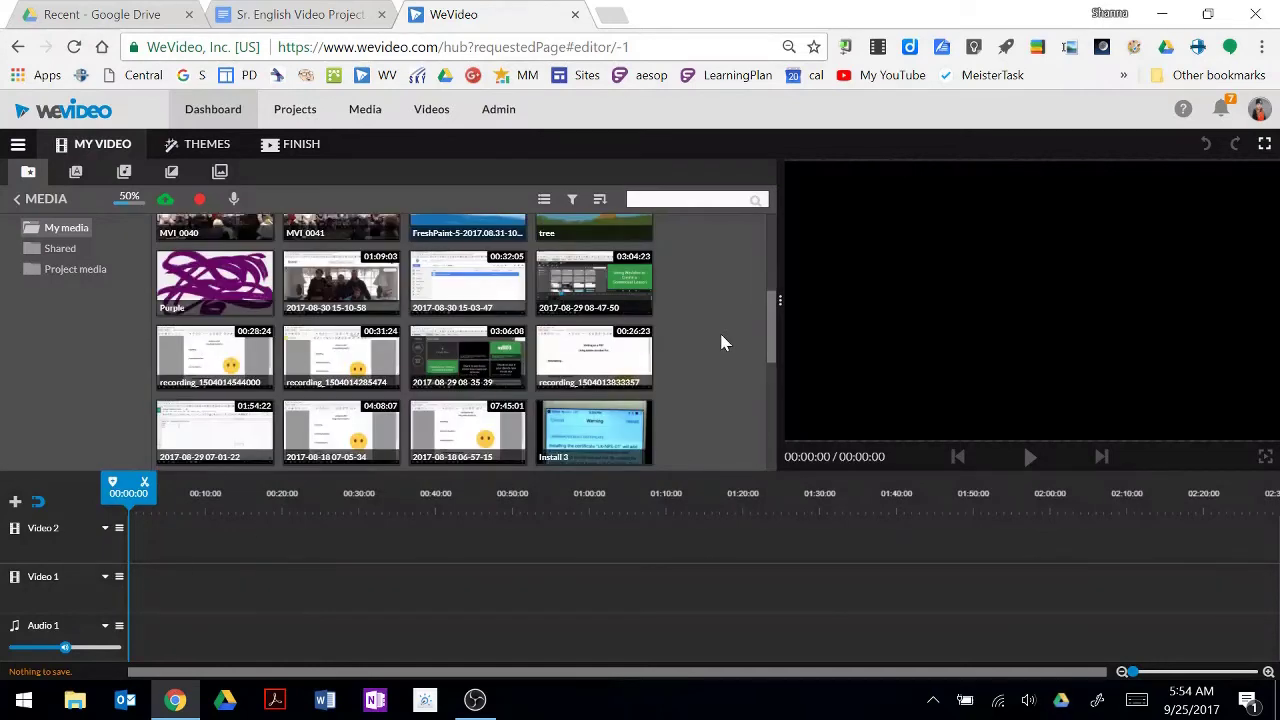
pyautogui.moveTo(598, 352); pyautogui.dragTo(285, 596)
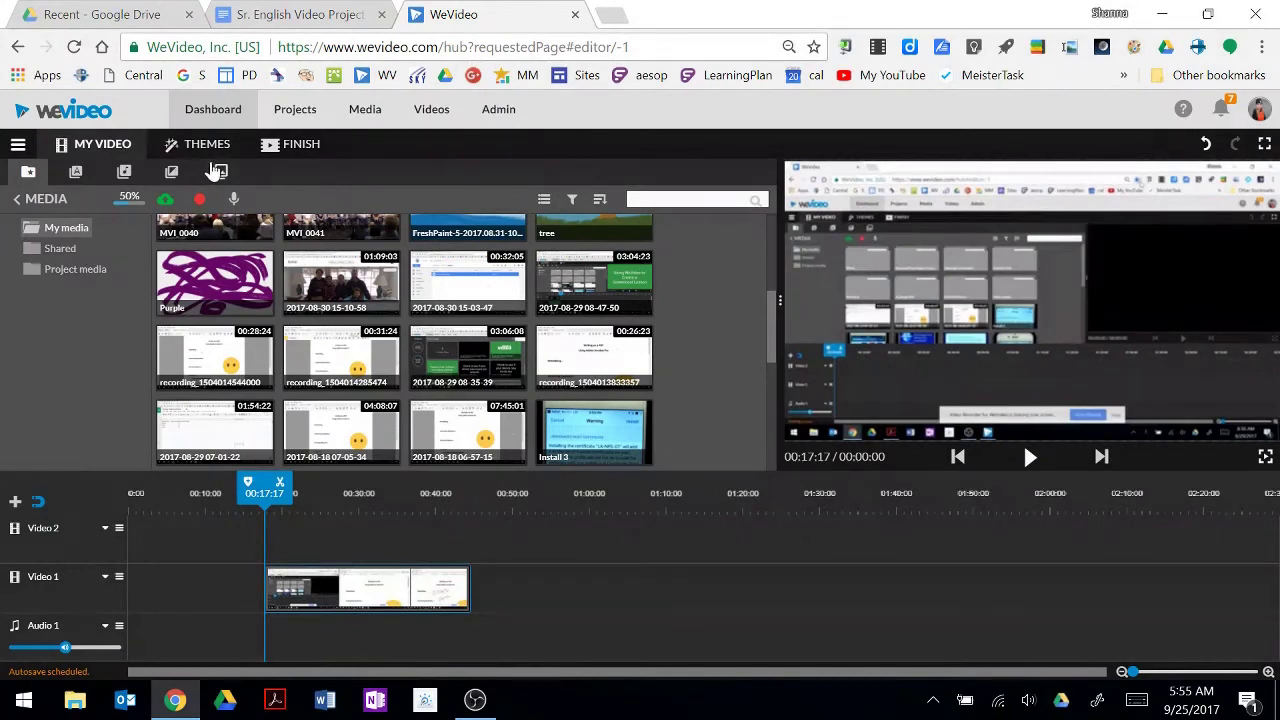
pyautogui.click(220, 172)
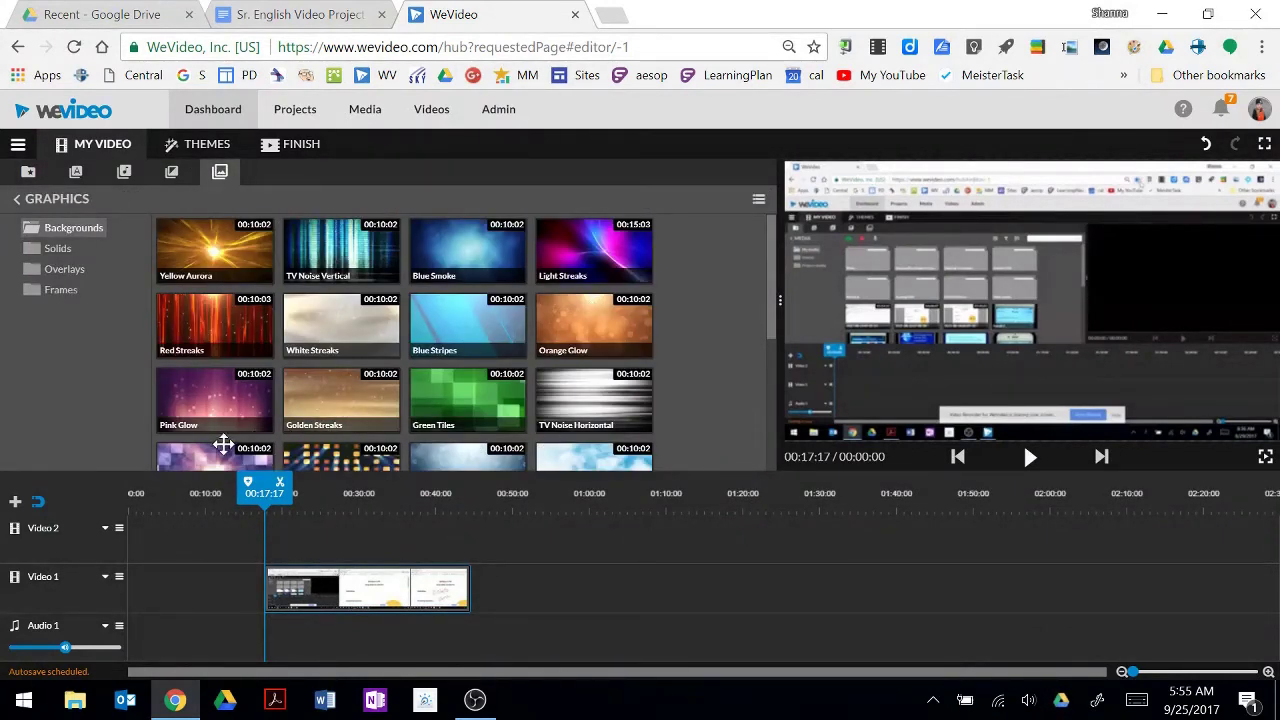
pyautogui.scroll(-3, 192, 285)
pyautogui.click(60, 251)
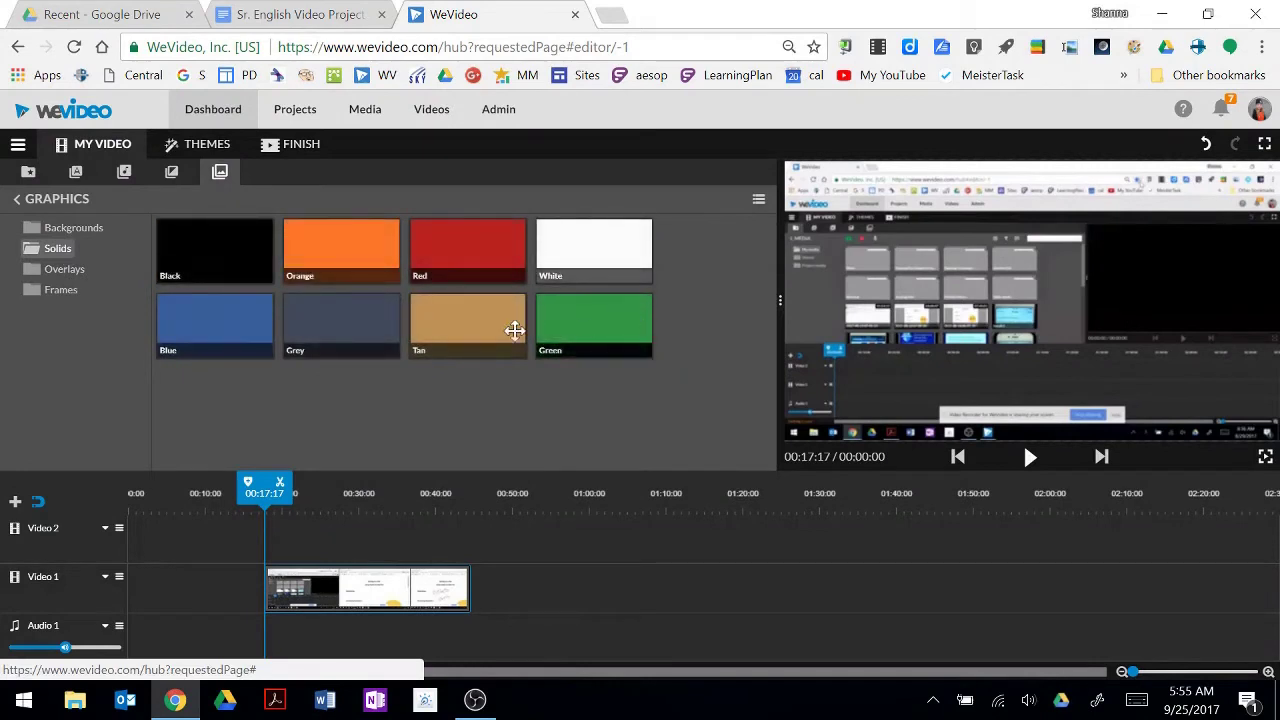
pyautogui.click(62, 271)
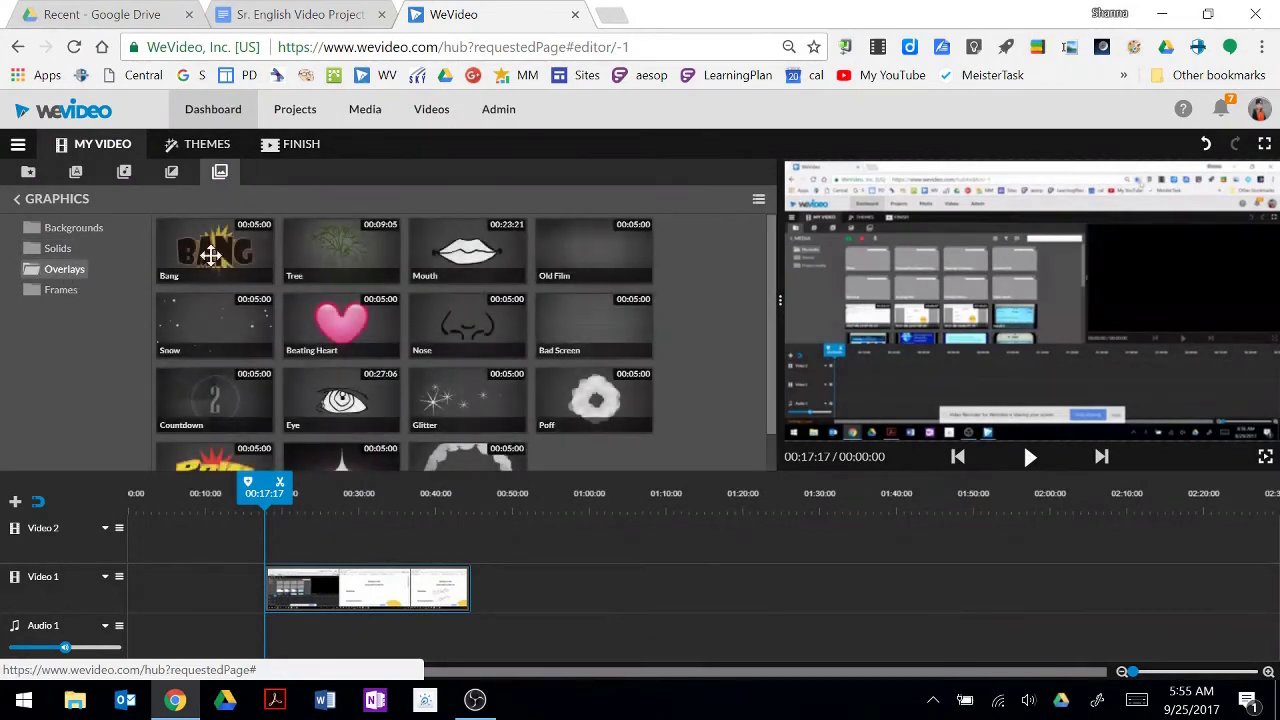
pyautogui.click(38, 297)
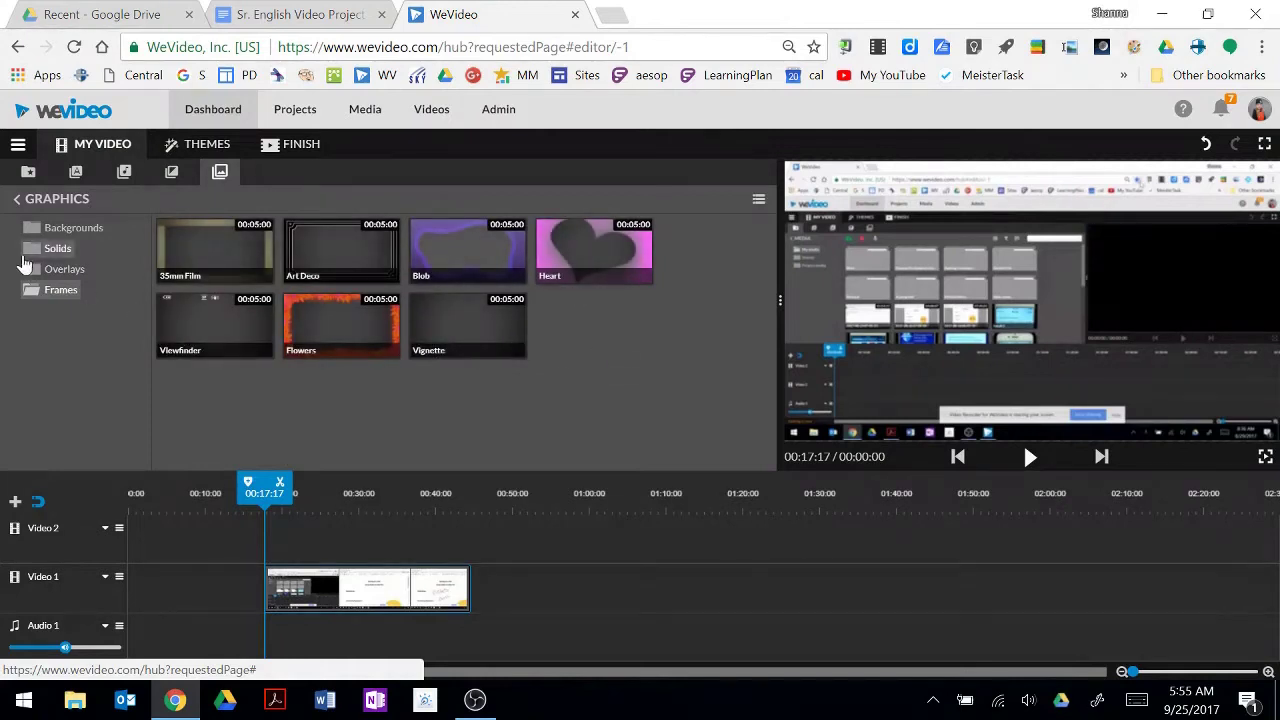
pyautogui.click(57, 248)
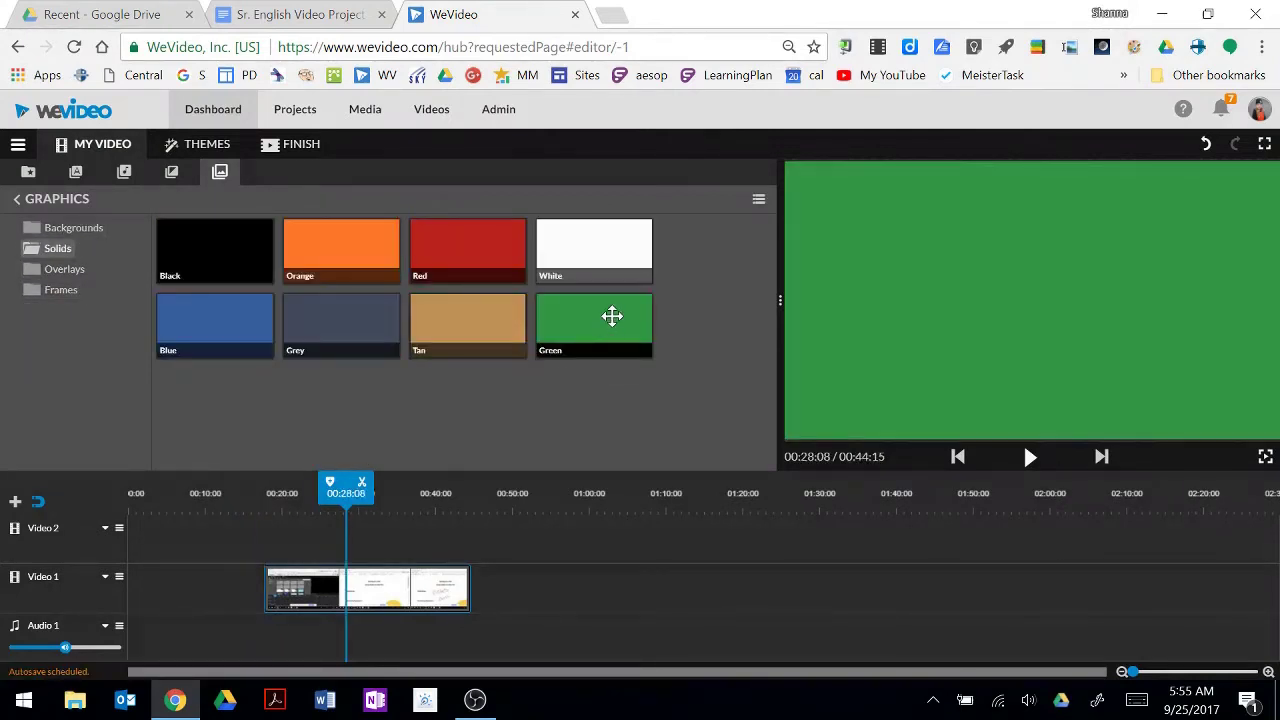
# - Add the Green solid at the start of Video 1 and trim it to about five seconds
pyautogui.moveTo(612, 316); pyautogui.dragTo(143, 581)
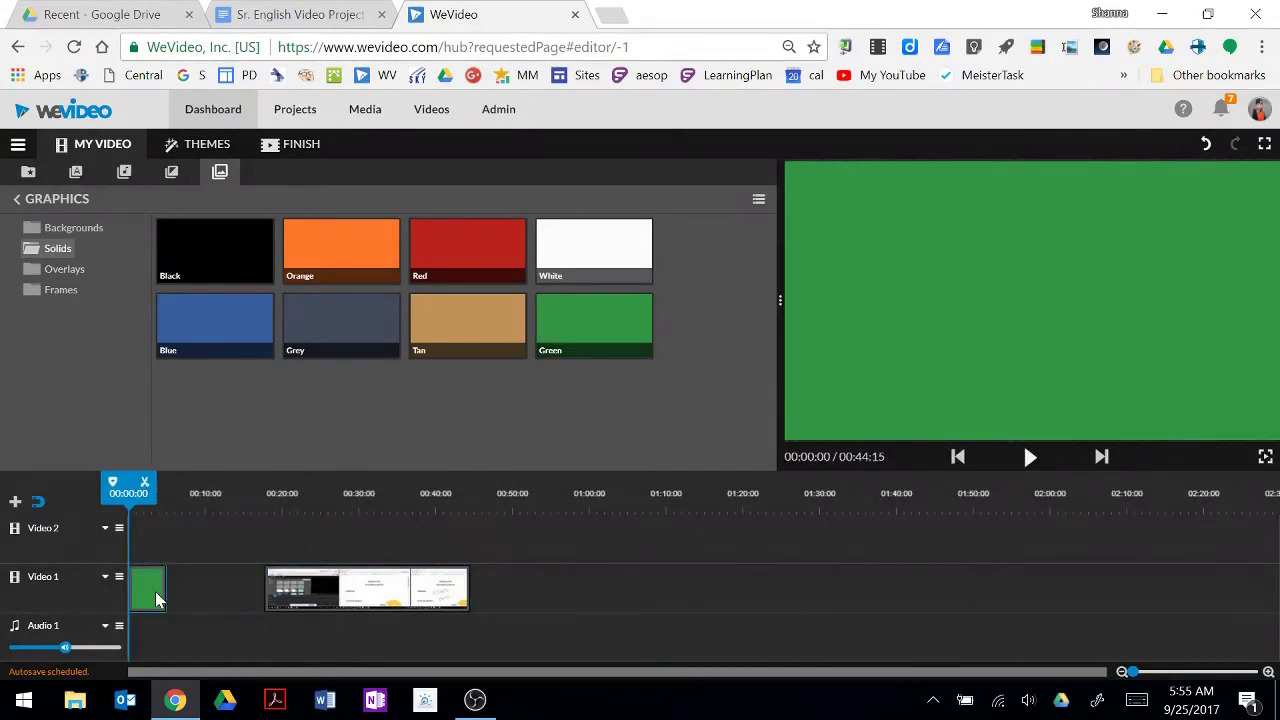
pyautogui.click(156, 597)
pyautogui.moveTo(162, 588)
pyautogui.mouseDown()
pyautogui.moveTo(247, 580)
pyautogui.moveTo(142, 589)
pyautogui.moveTo(246, 591)
pyautogui.moveTo(186, 590)
pyautogui.mouseUp()
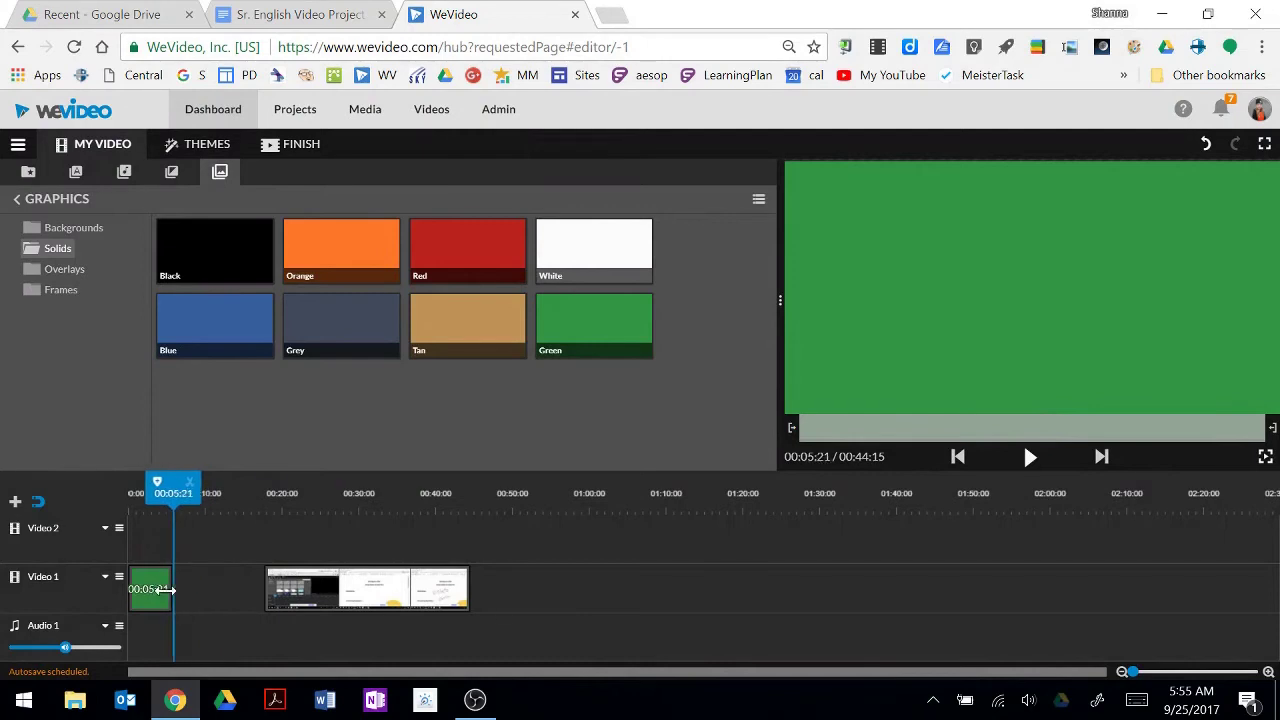
pyautogui.moveTo(165, 590)
pyautogui.mouseDown()
pyautogui.moveTo(153, 591)
pyautogui.moveTo(171, 590)
pyautogui.mouseUp()
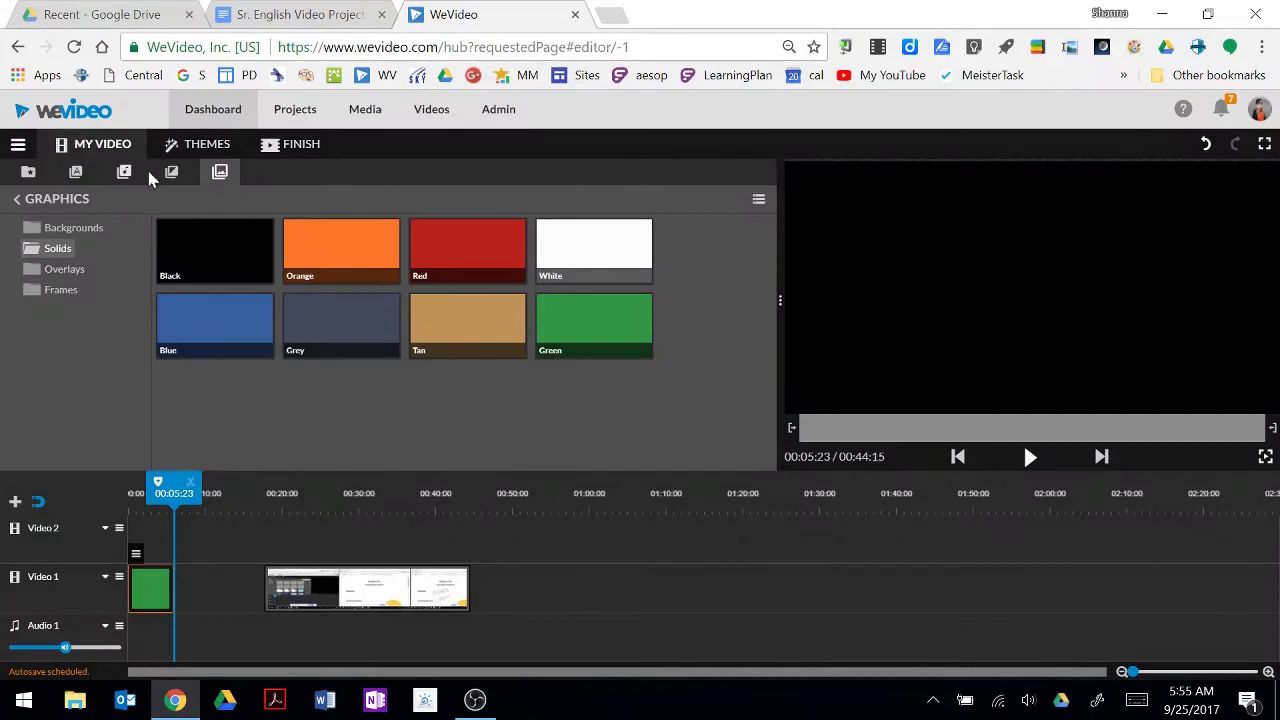
# - Browse the title templates and add the Split - Title at the start of Video 2
pyautogui.click(76, 172)
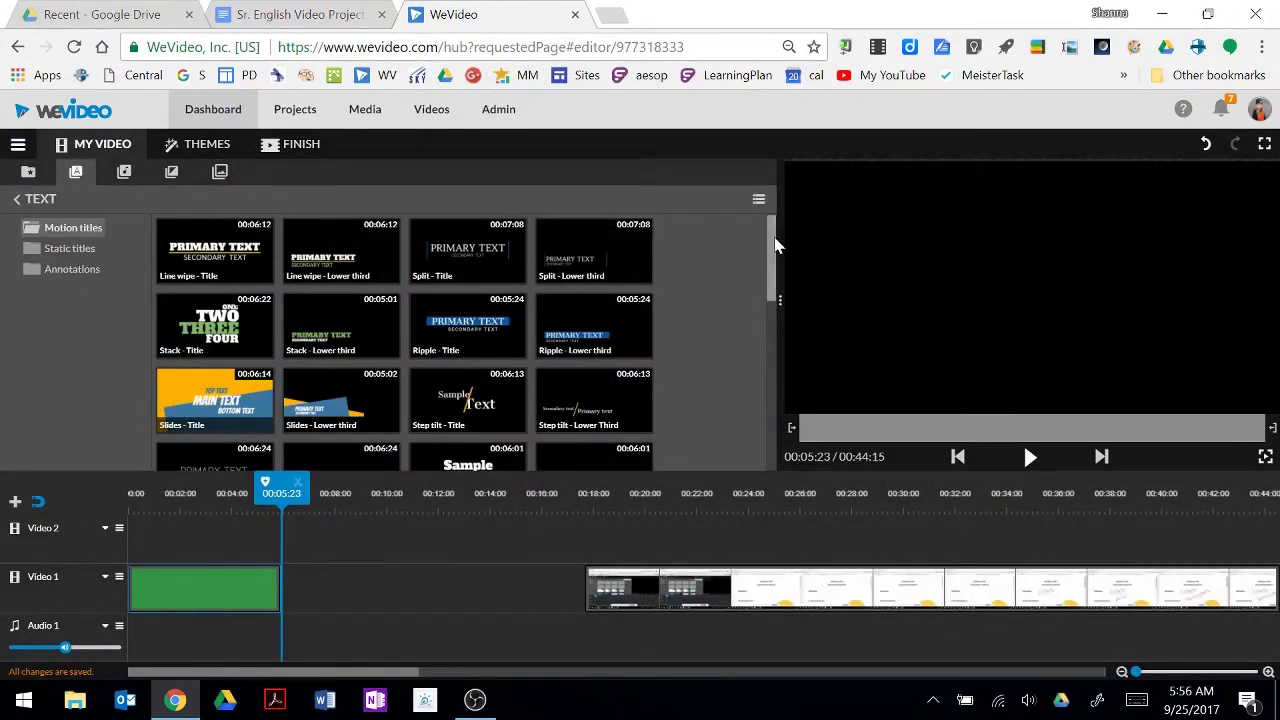
pyautogui.click(573, 268)
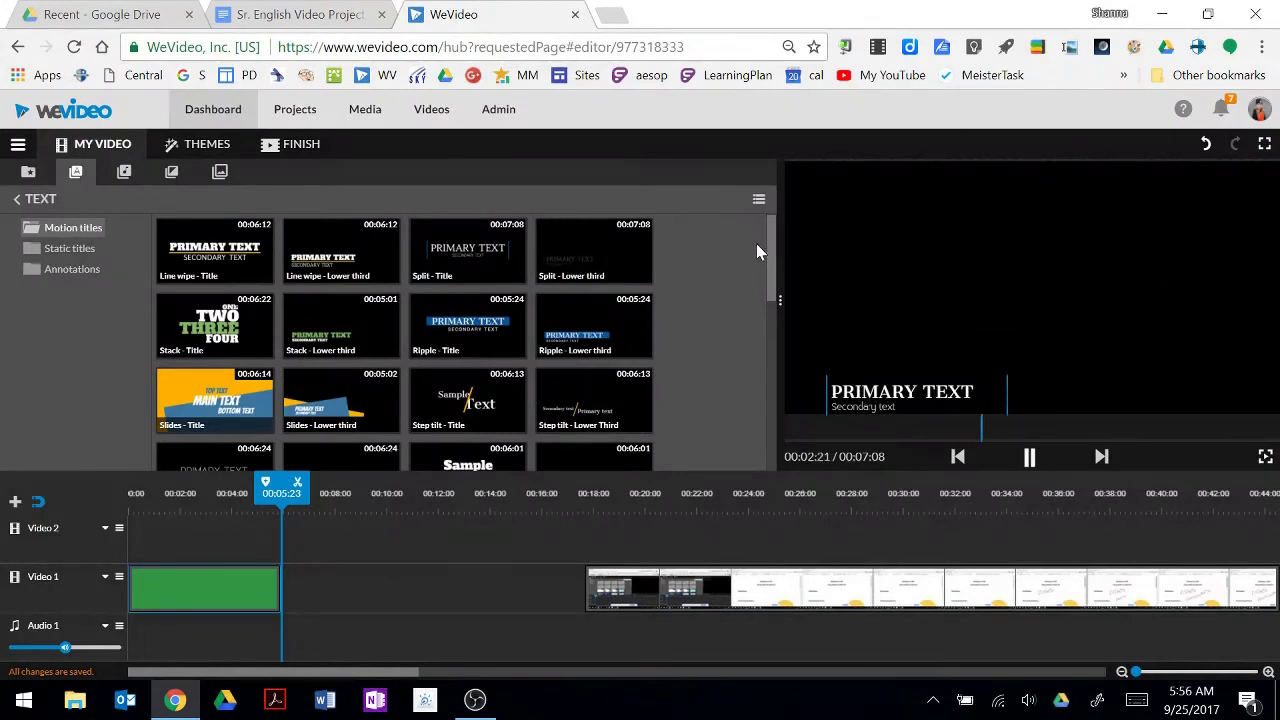
pyautogui.moveTo(774, 262); pyautogui.dragTo(774, 422)
pyautogui.click(70, 248)
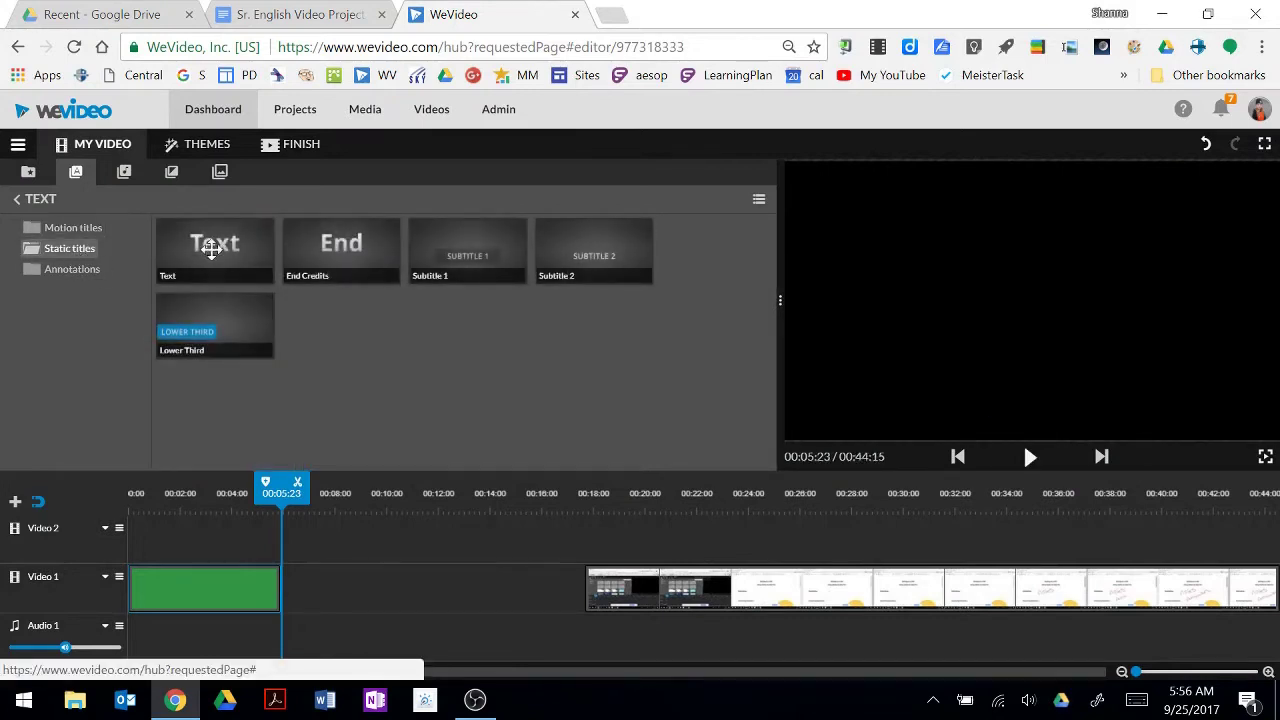
pyautogui.click(52, 271)
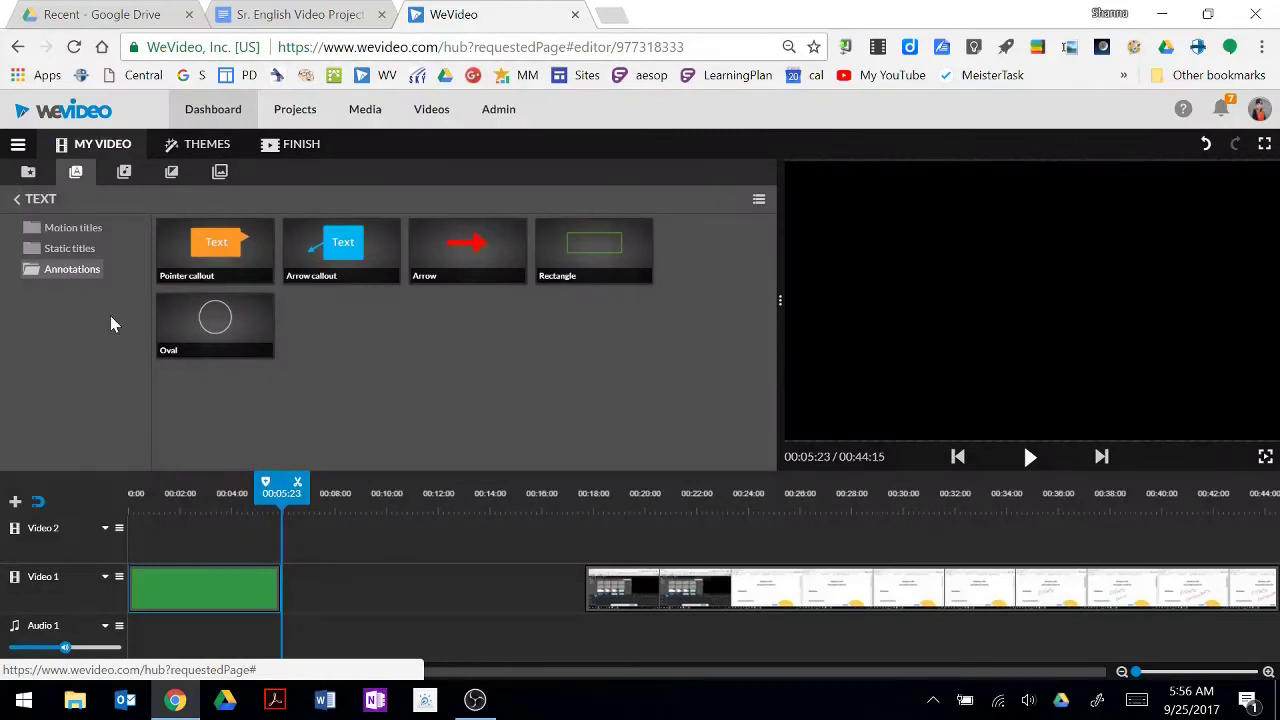
pyautogui.click(82, 229)
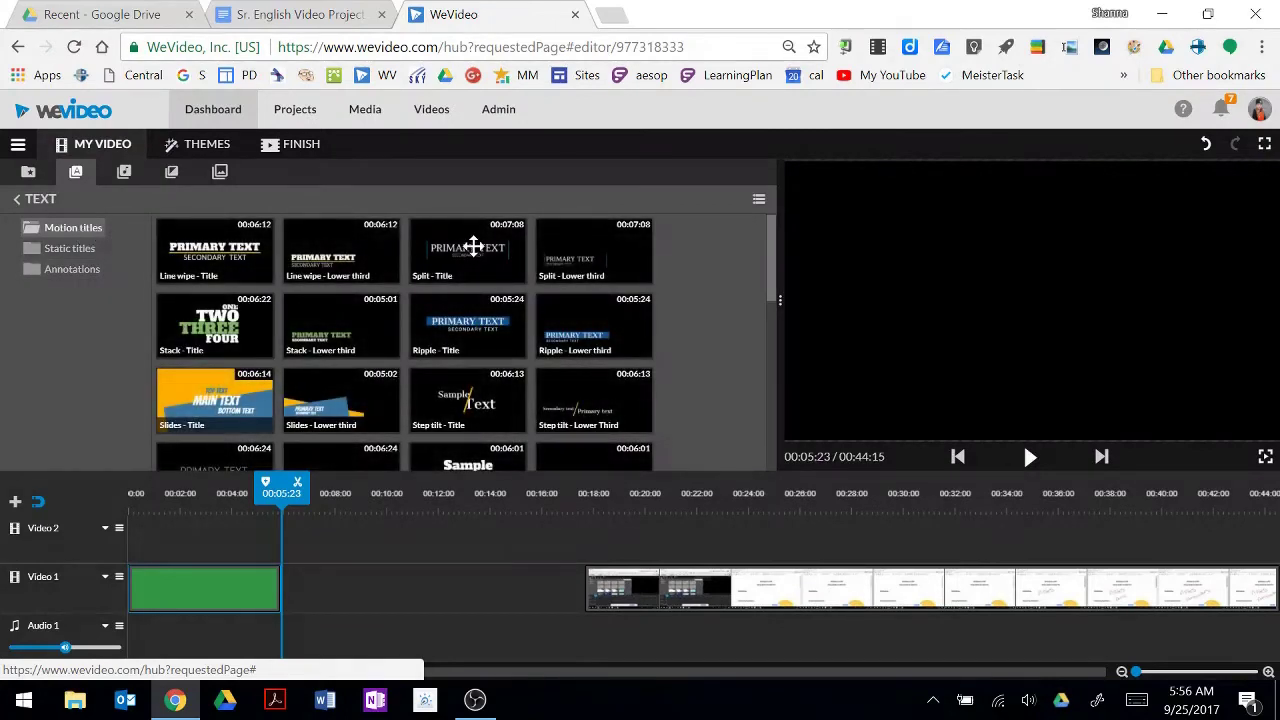
pyautogui.moveTo(472, 246); pyautogui.dragTo(143, 534)
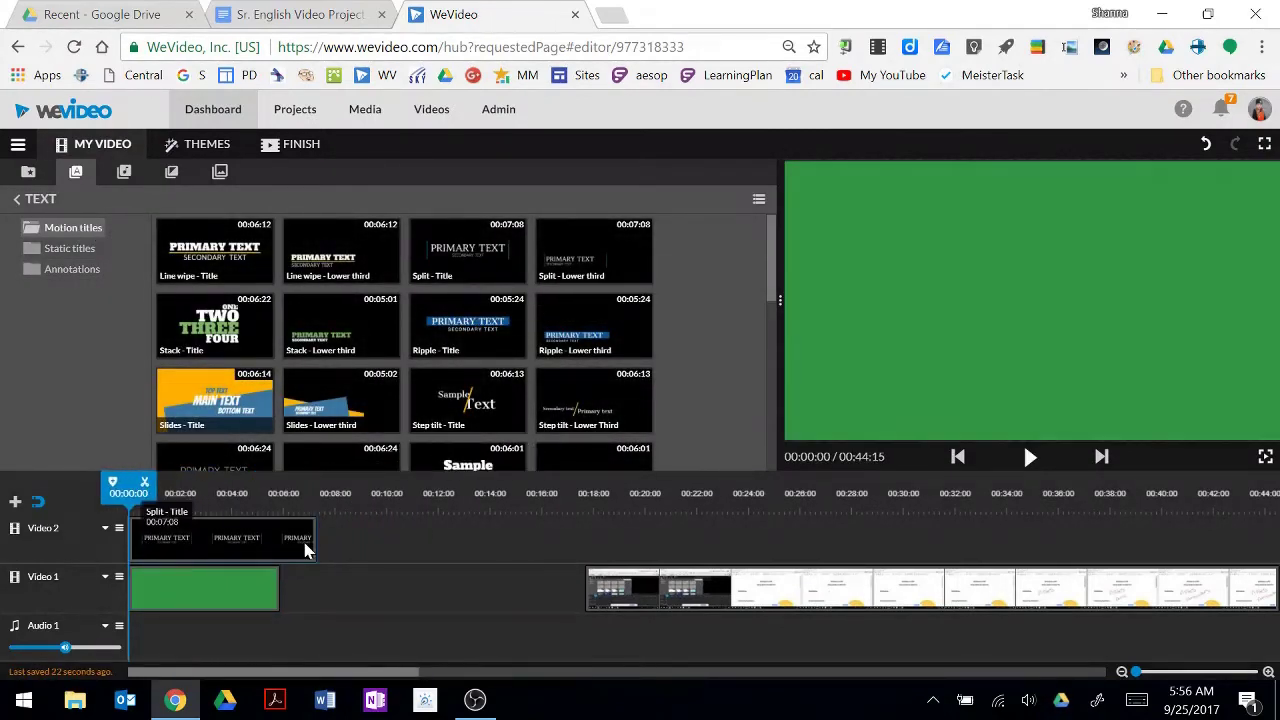
# - Trim the title clip to end at 00:05:23 and open it in the title editor
pyautogui.click(305, 548)
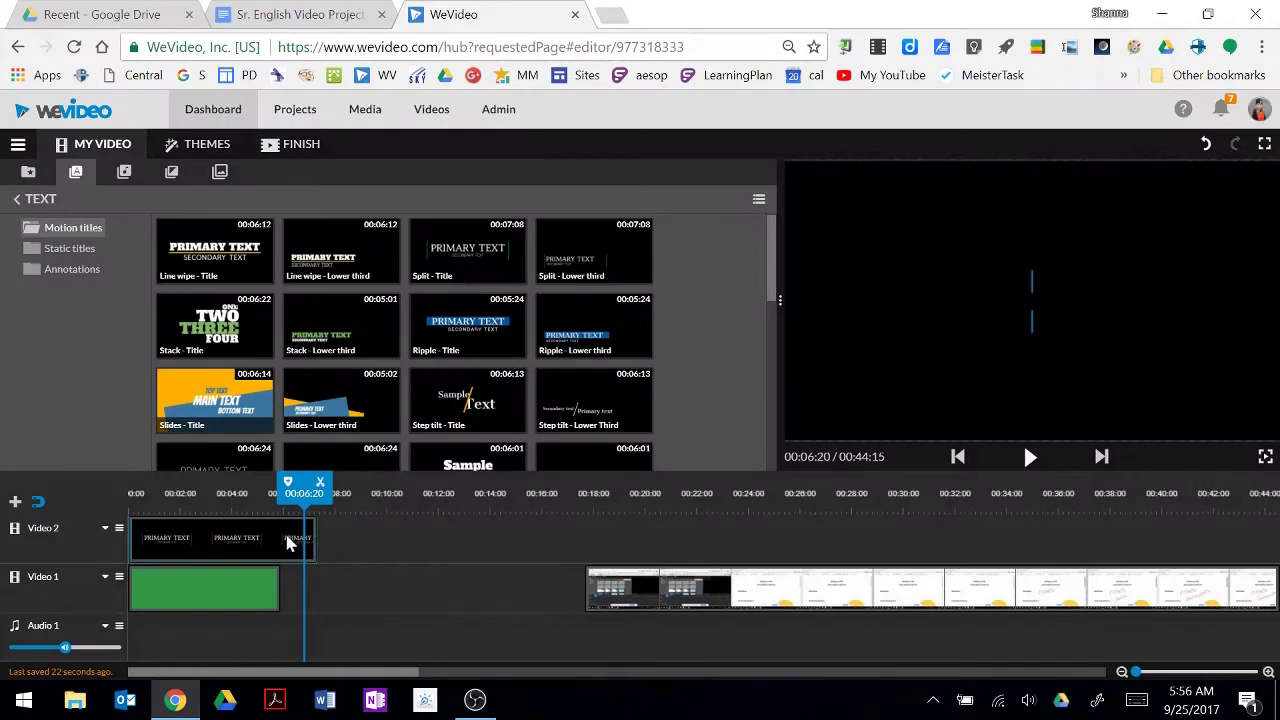
pyautogui.click(314, 536)
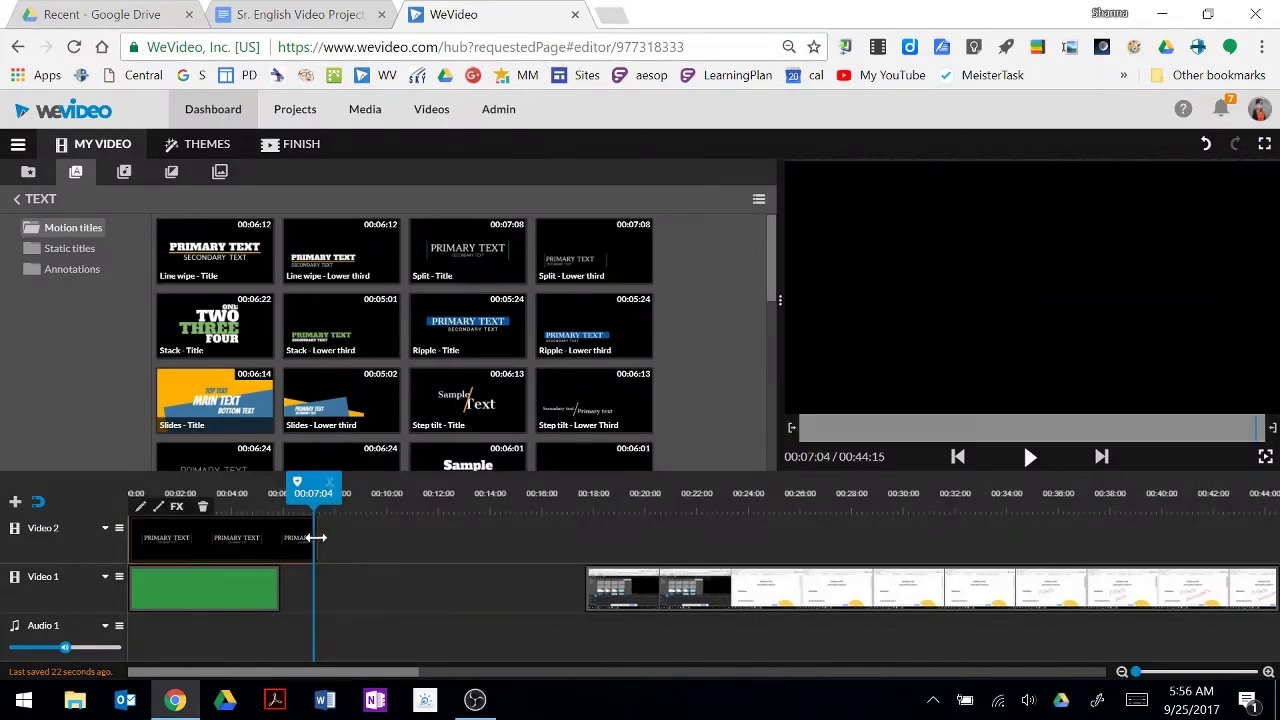
pyautogui.moveTo(314, 537); pyautogui.dragTo(281, 537)
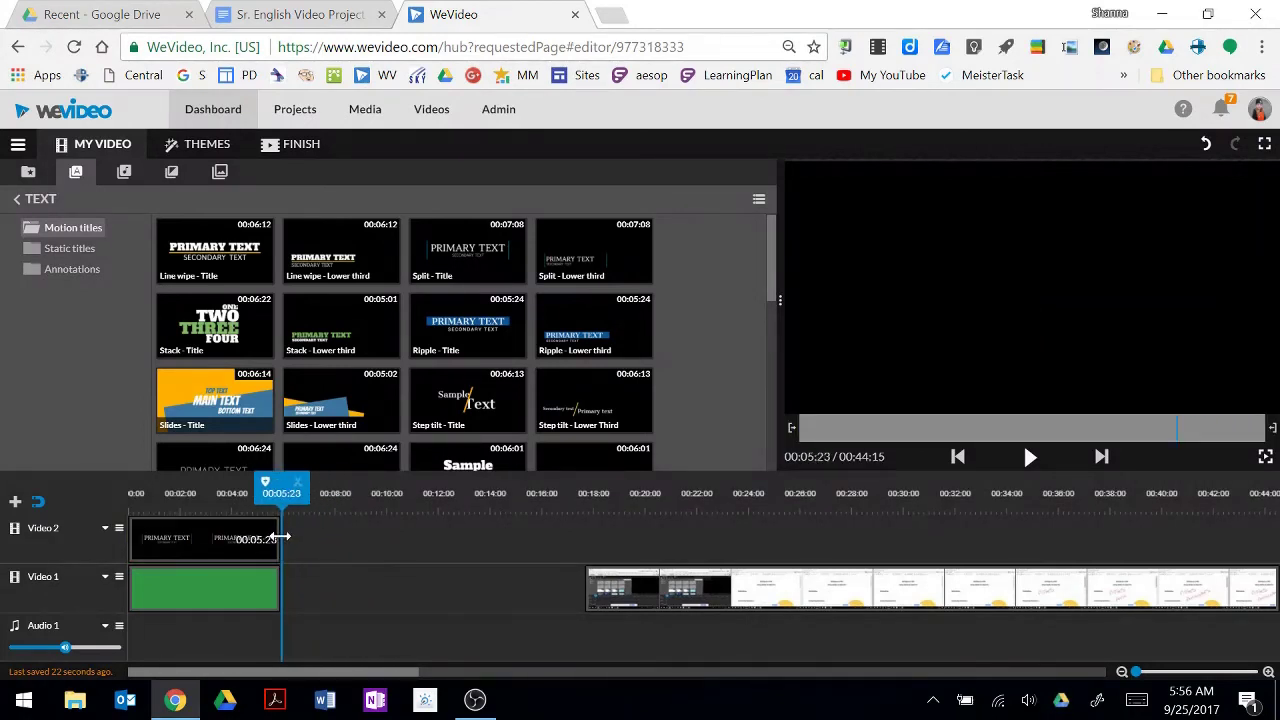
pyautogui.doubleClick(215, 537)
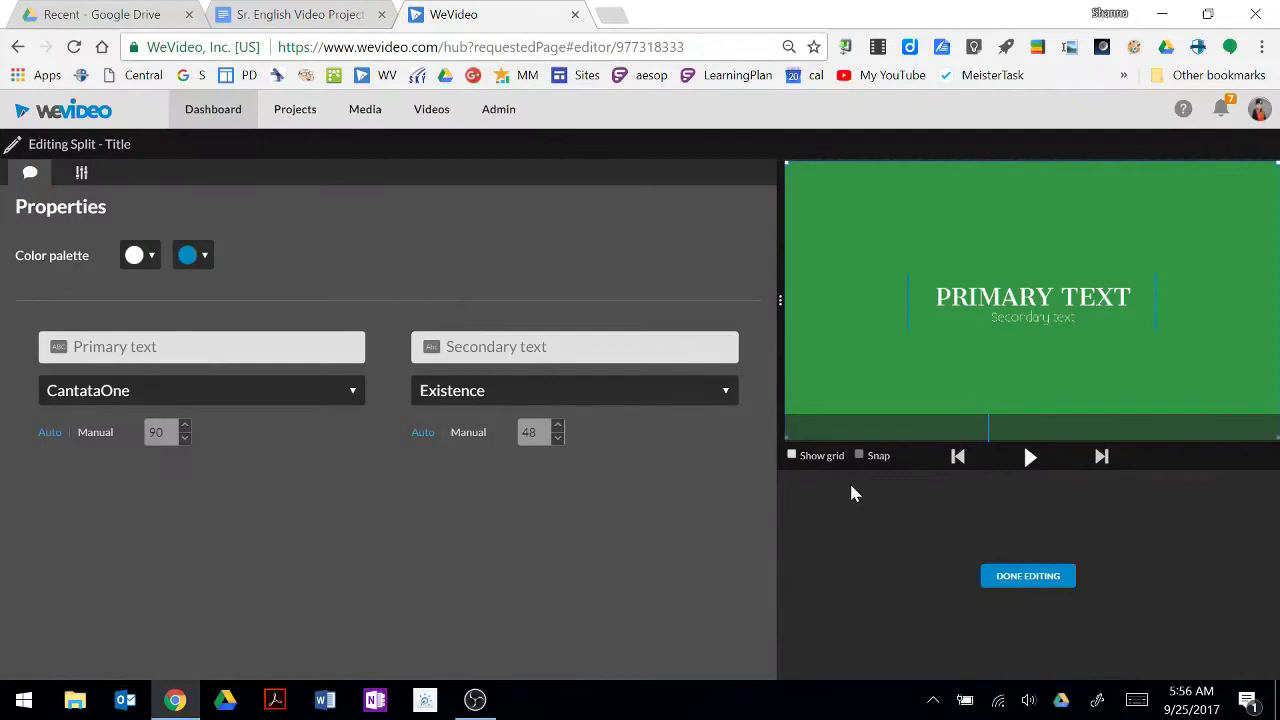
# - Set the primary text to 'Our Video Project' and the secondary text to 'Sr. English'
pyautogui.click(74, 346)
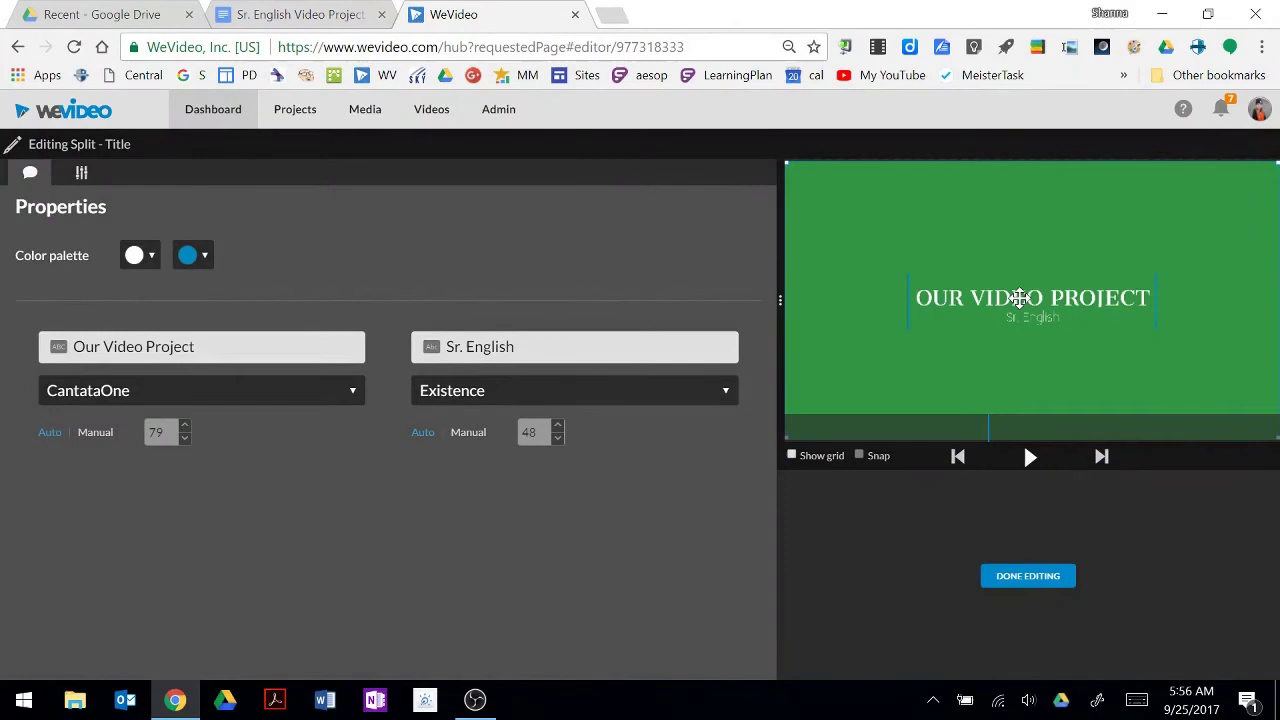
pyautogui.moveTo(1019, 296); pyautogui.dragTo(951, 228)
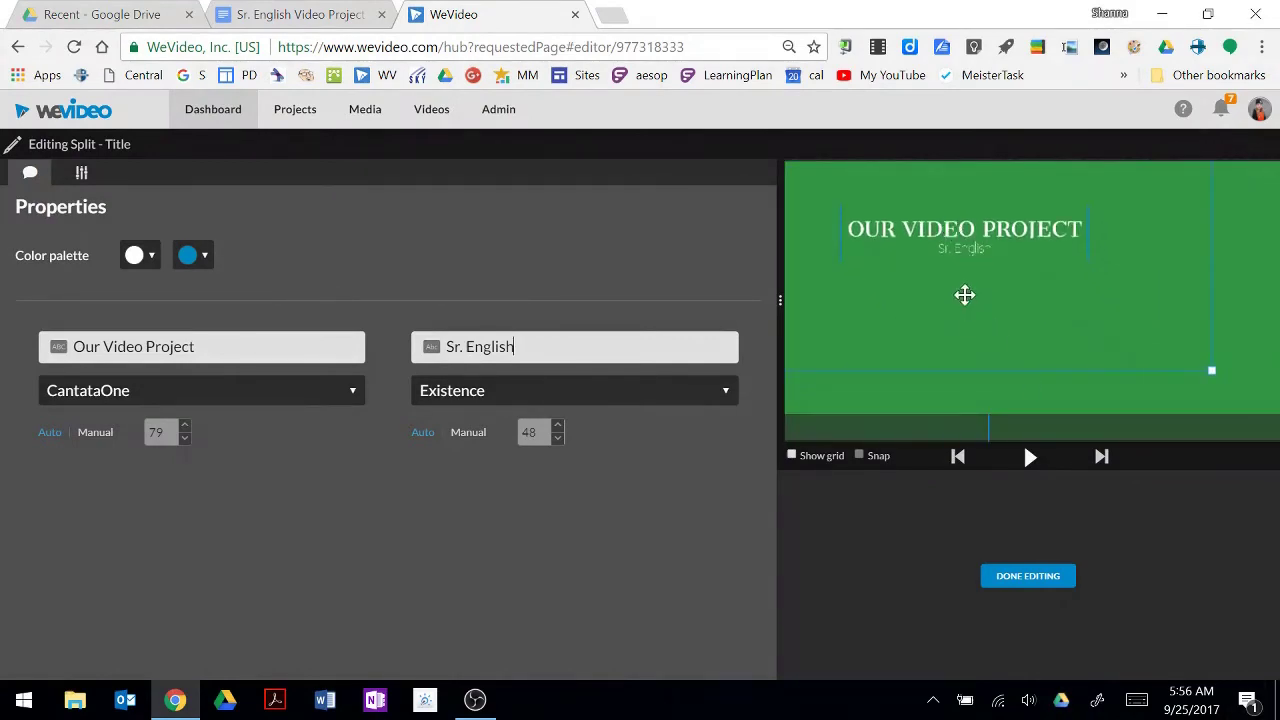
pyautogui.moveTo(943, 229); pyautogui.dragTo(1003, 290)
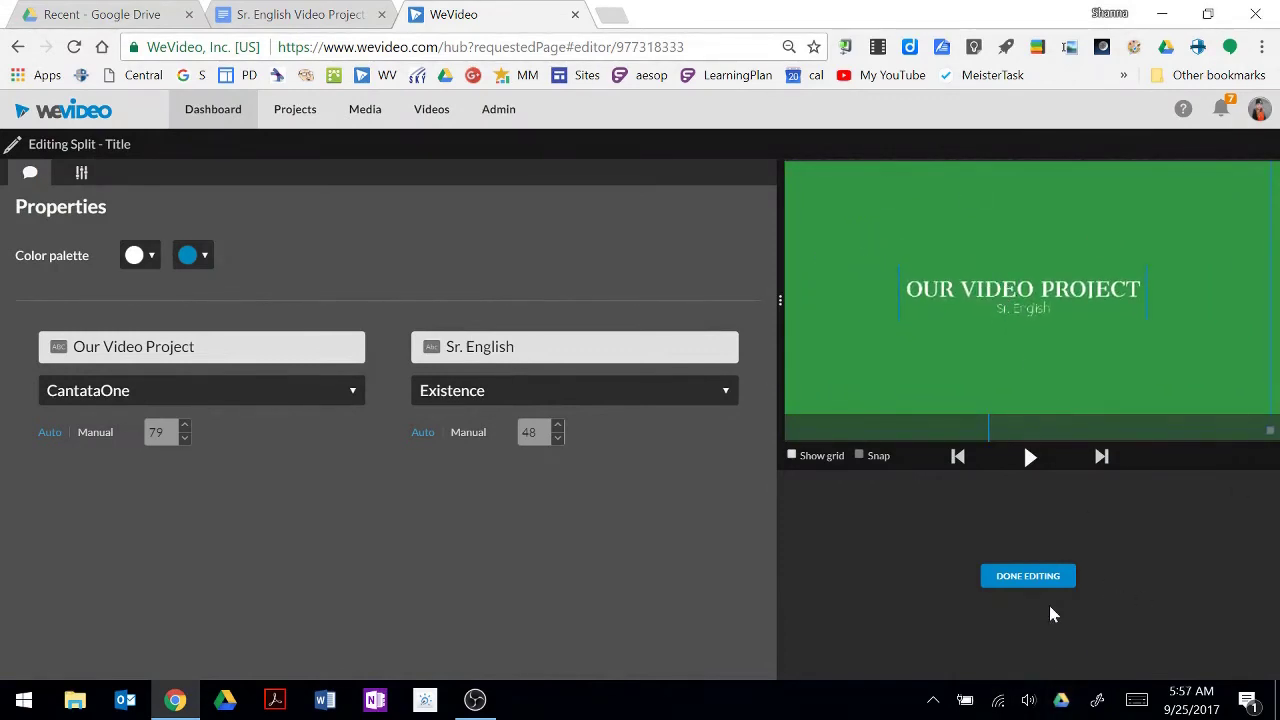
pyautogui.click(1030, 580)
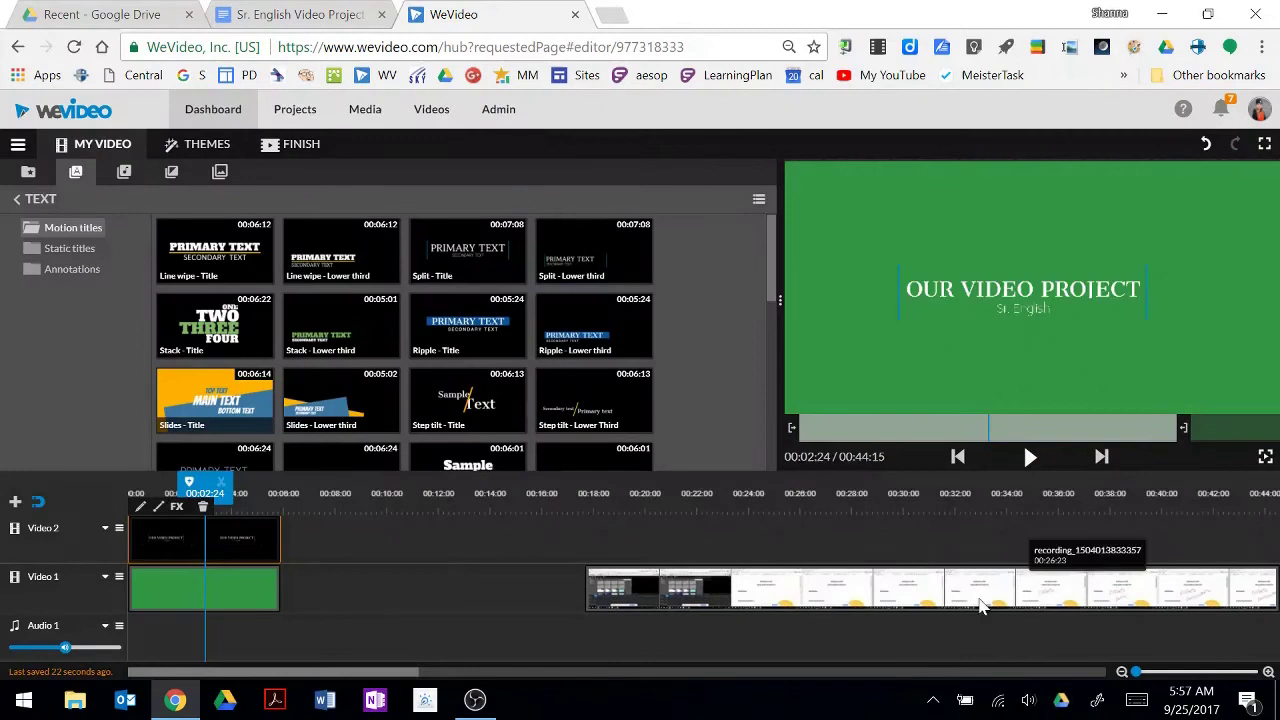
# - Play the title from the start, then move the screencast next to the green background
pyautogui.moveTo(215, 492); pyautogui.dragTo(129, 495)
pyautogui.click(1030, 457)
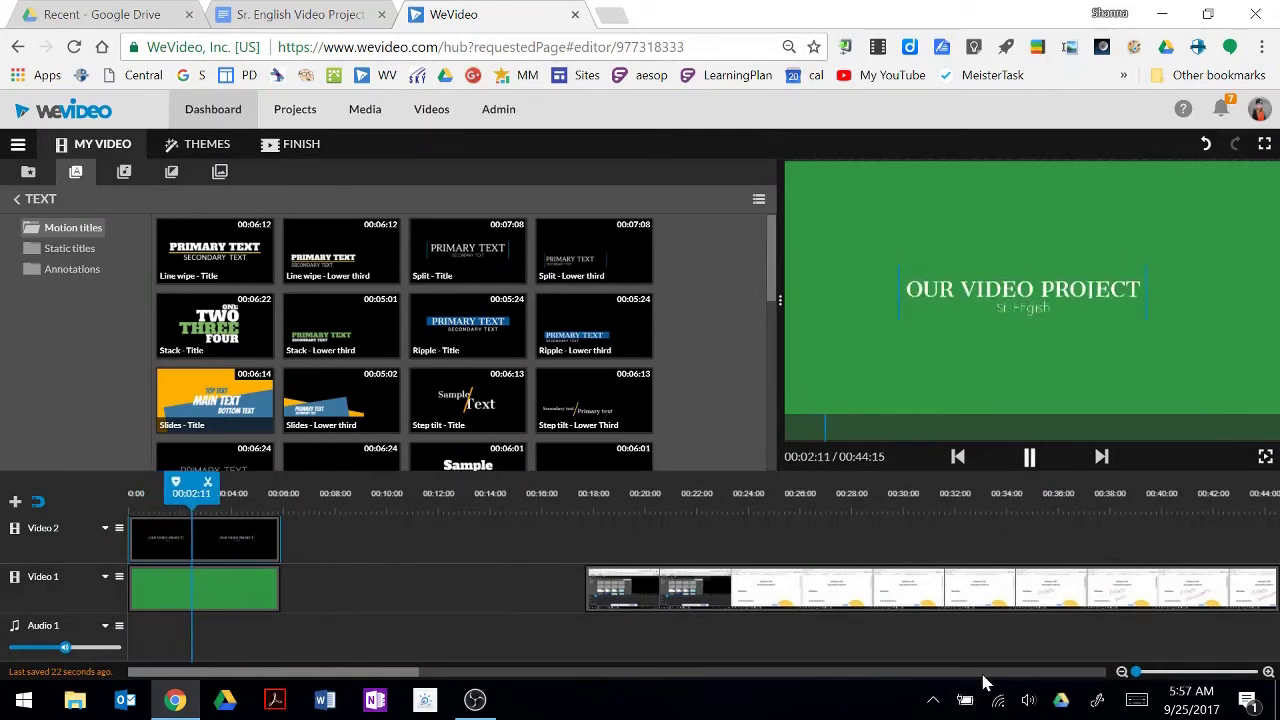
pyautogui.click(1030, 457)
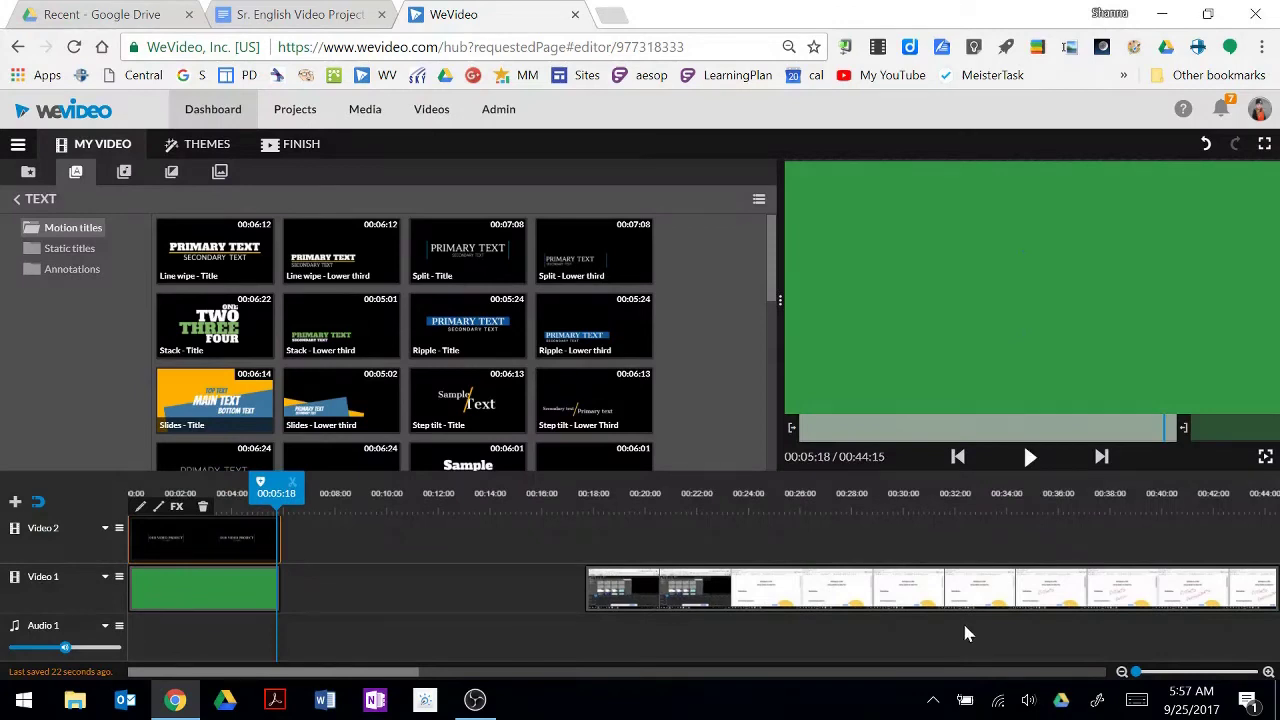
pyautogui.moveTo(976, 598); pyautogui.dragTo(713, 610)
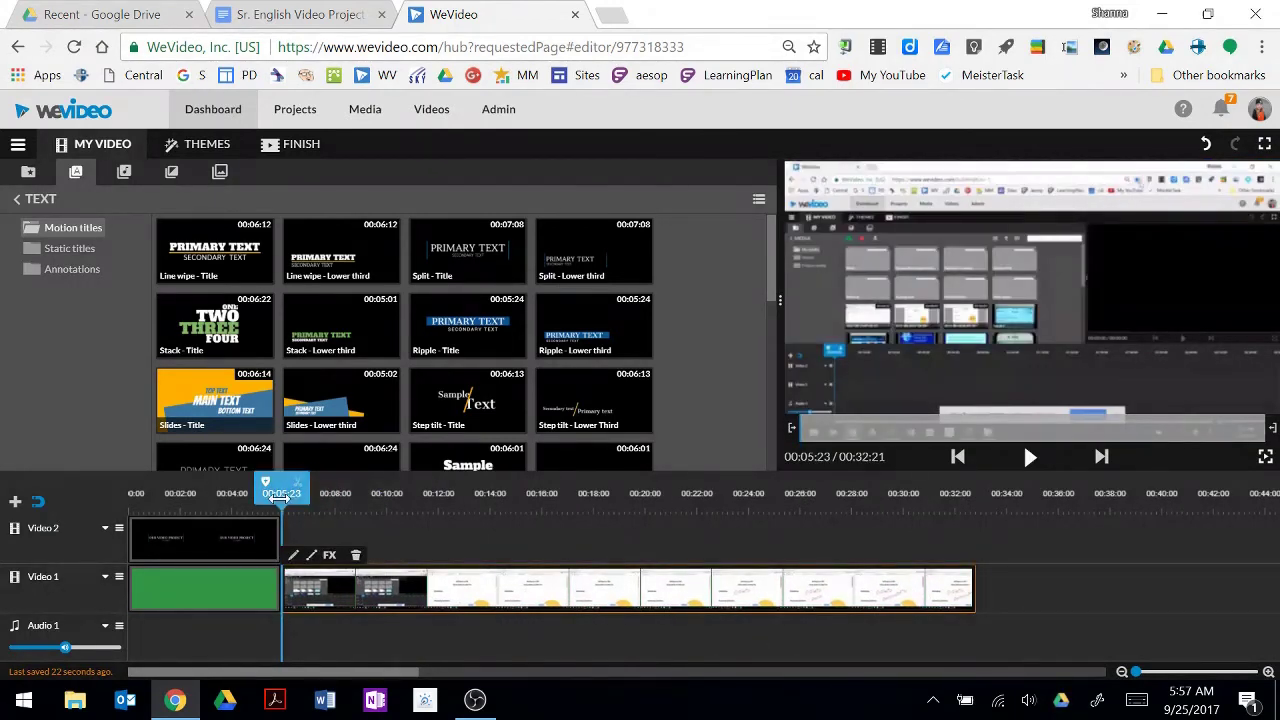
# - Split the screencast at 00:11:14, delete the opening part, and close the gap
pyautogui.moveTo(281, 490); pyautogui.dragTo(426, 486)
pyautogui.click(435, 600)
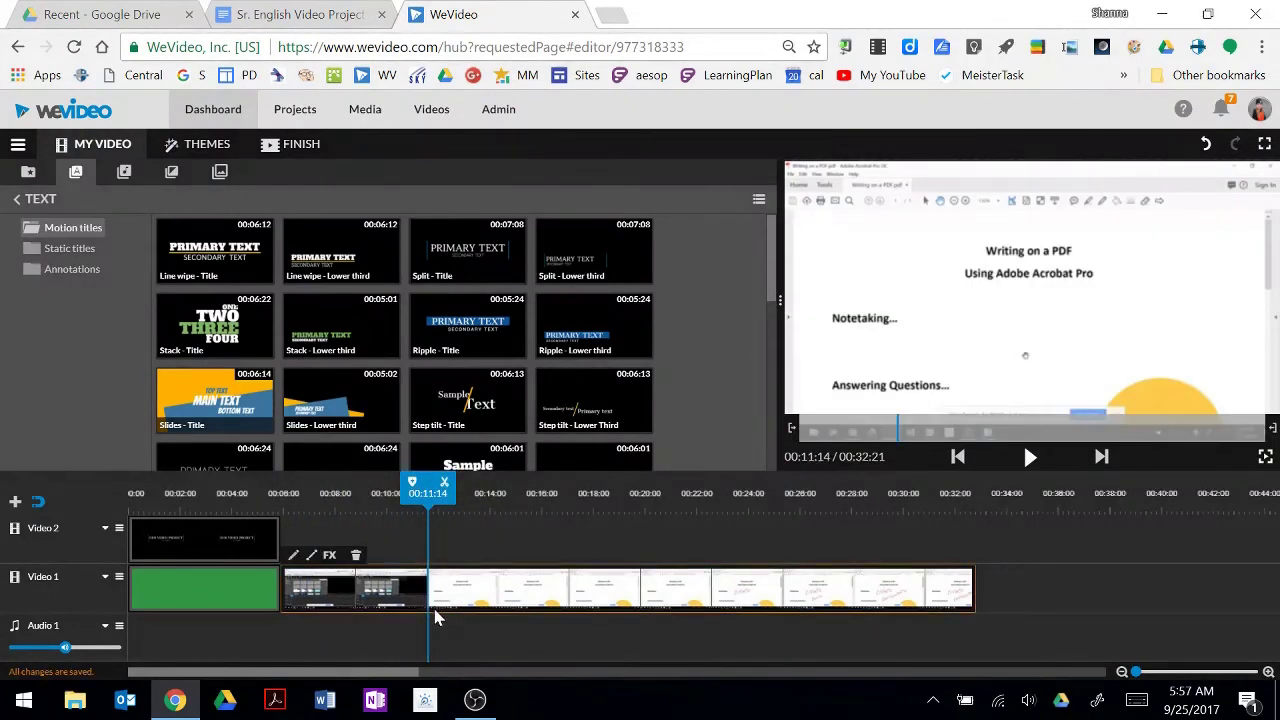
pyautogui.click(444, 482)
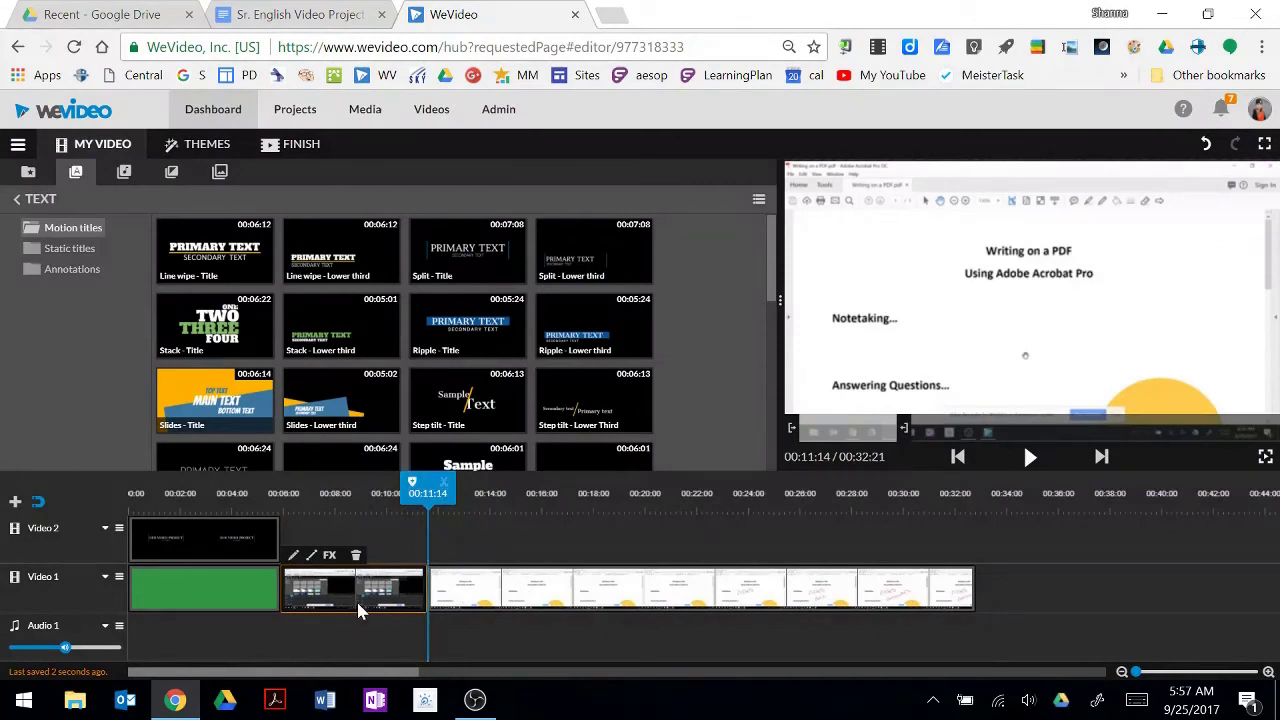
pyautogui.press('Delete')
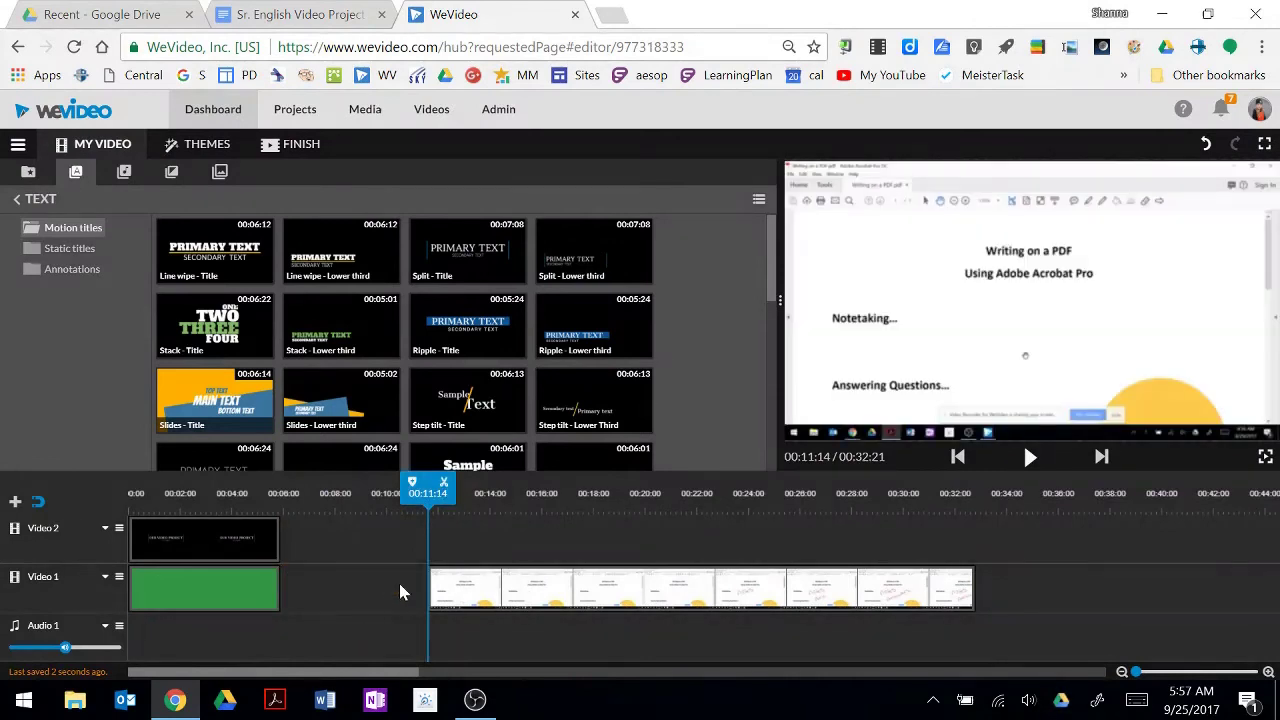
pyautogui.moveTo(667, 590); pyautogui.dragTo(530, 601)
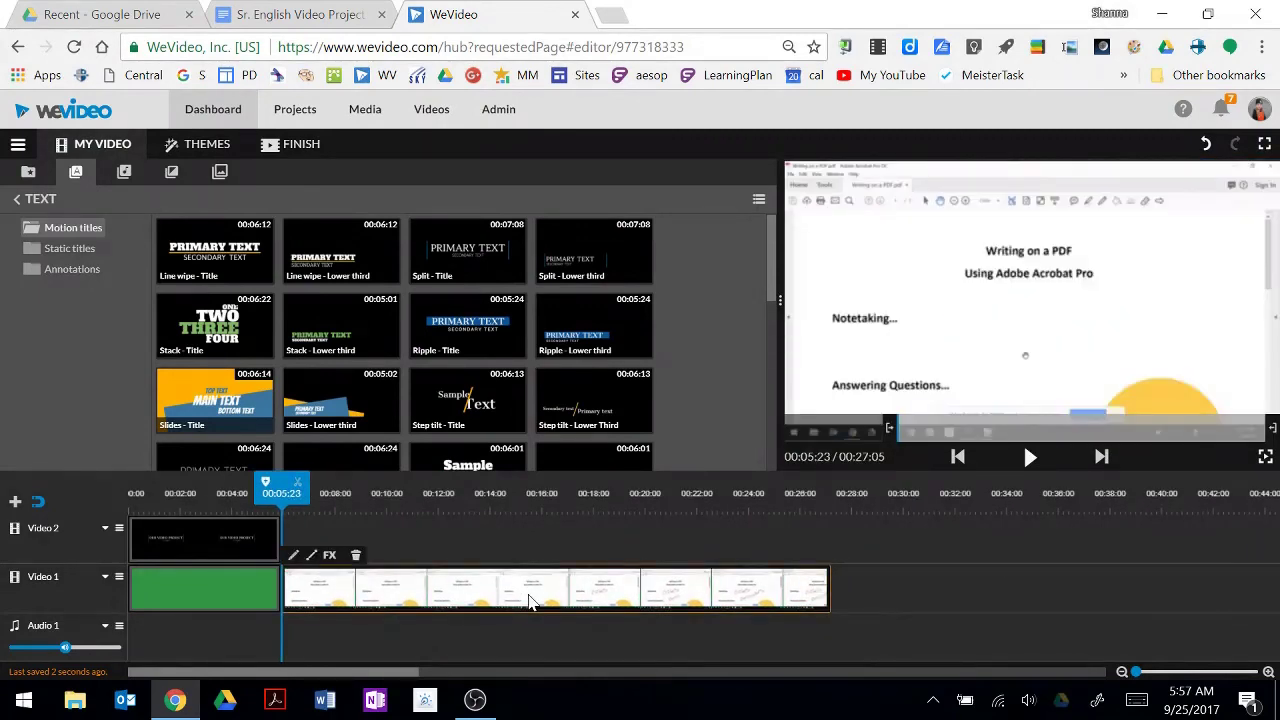
pyautogui.click(27, 176)
pyautogui.scroll(-10, 505, 282)
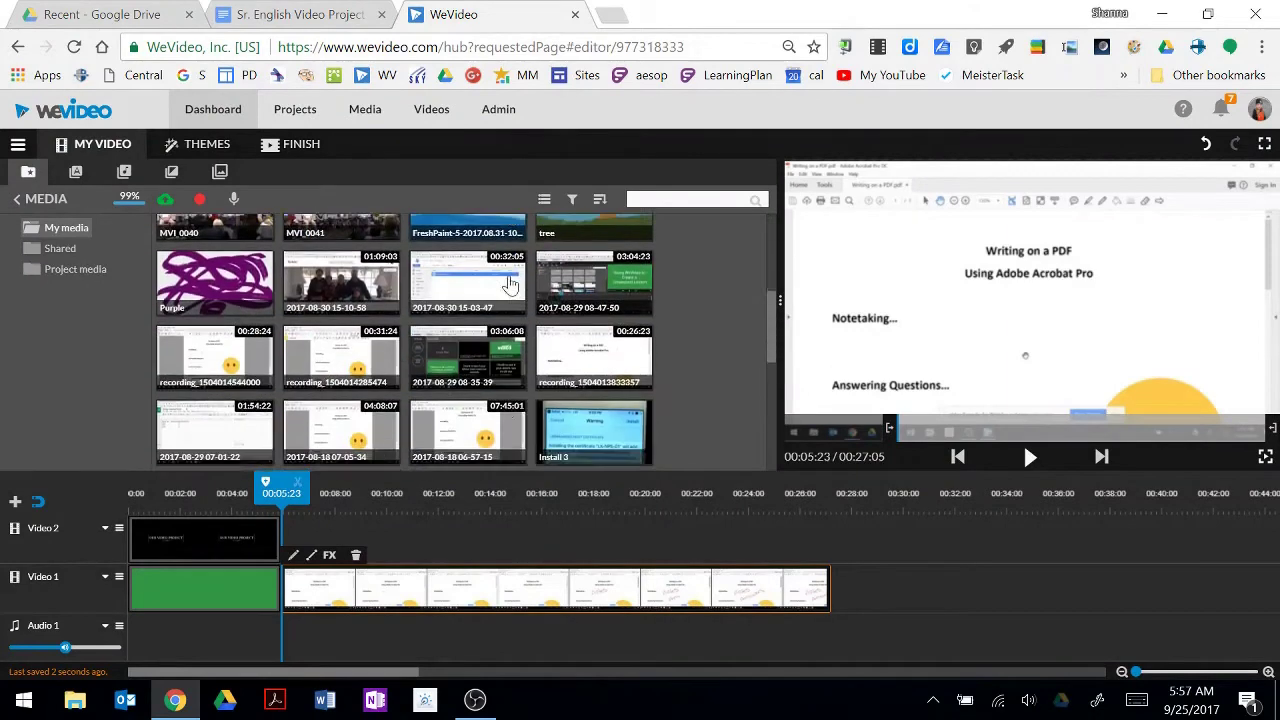
# - Put the 5-second Name Certificate clip on Video 2 over the screencast, starting near 00:08:13
pyautogui.scroll(-4, 477, 303)
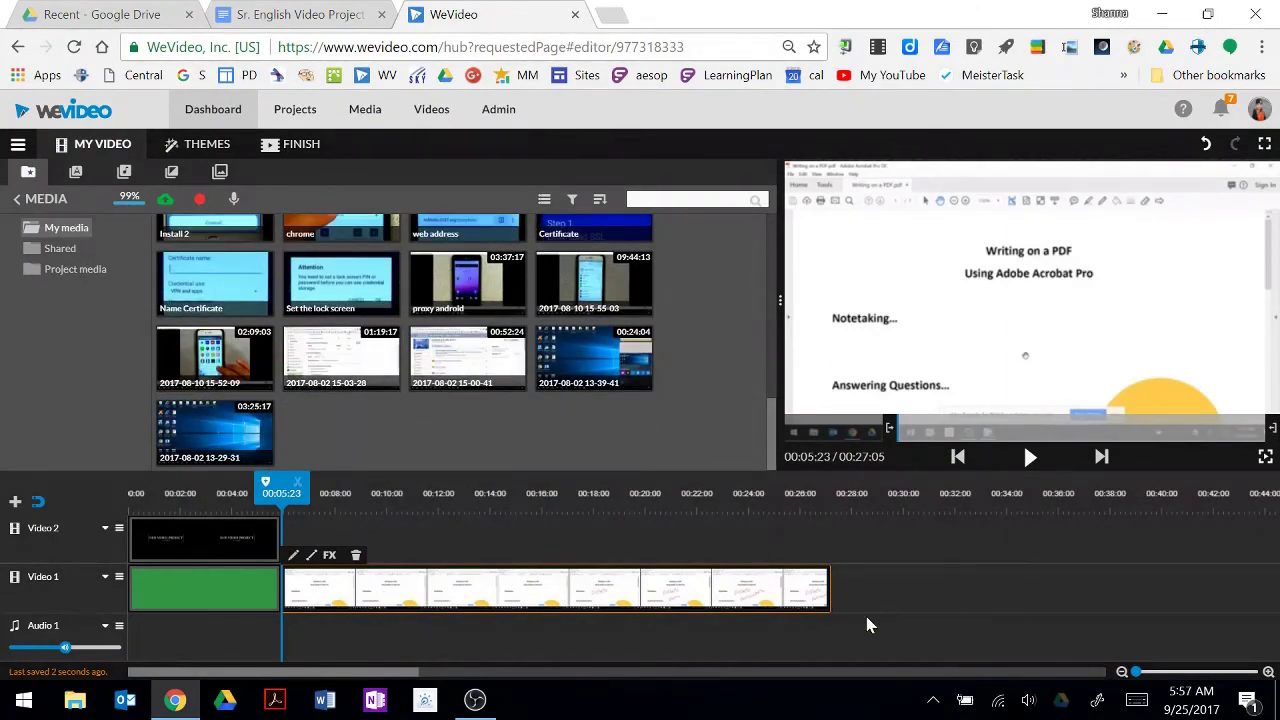
pyautogui.moveTo(212, 280); pyautogui.dragTo(864, 593)
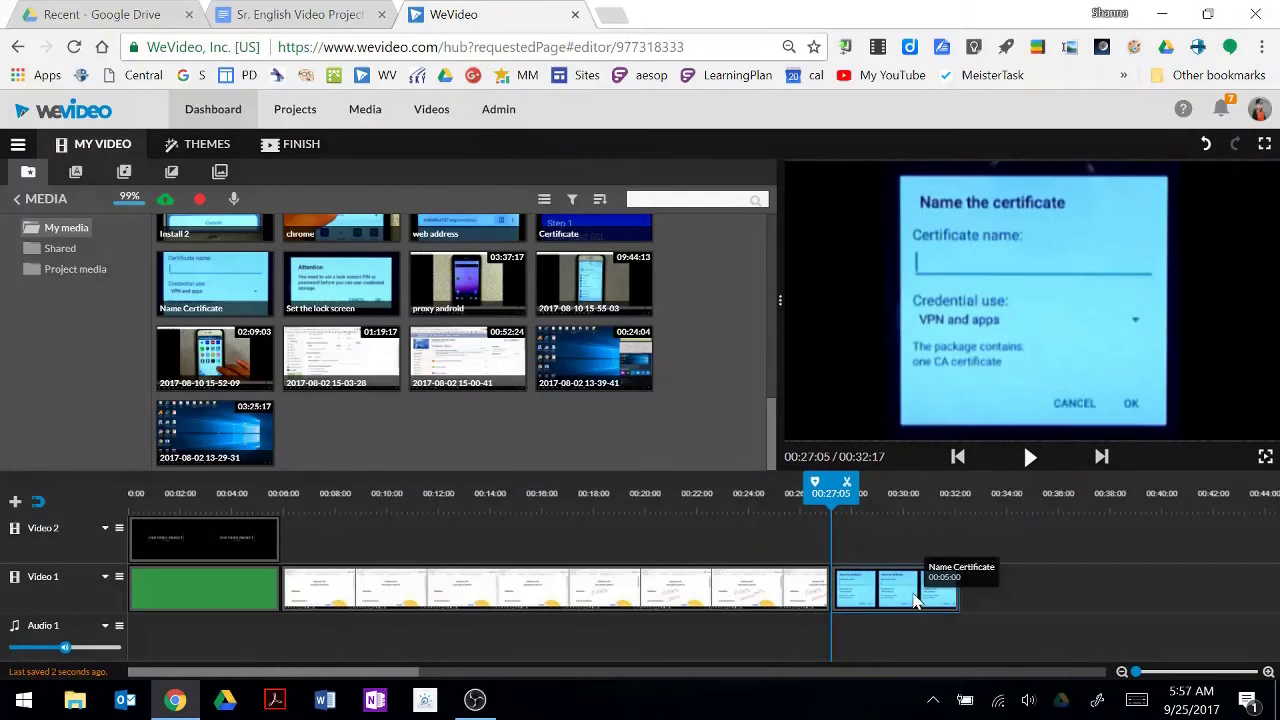
pyautogui.moveTo(913, 598)
pyautogui.mouseDown()
pyautogui.moveTo(803, 595)
pyautogui.moveTo(923, 605)
pyautogui.mouseUp()
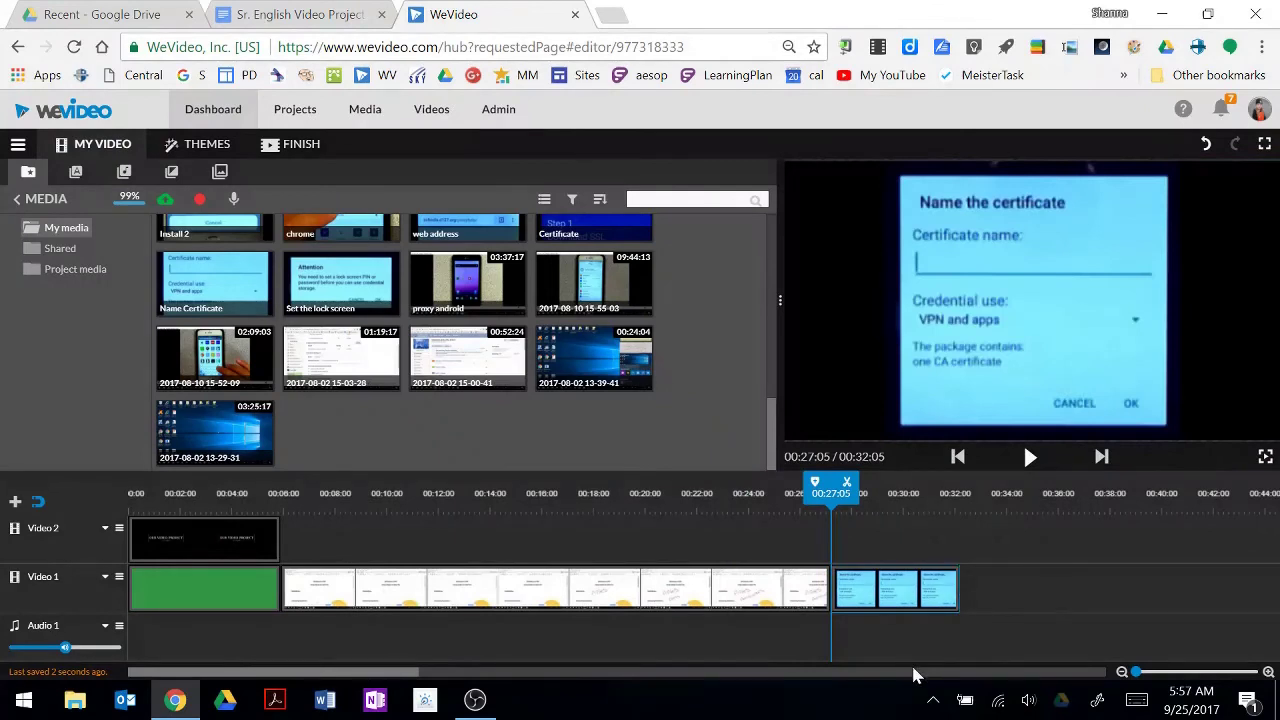
pyautogui.moveTo(913, 605); pyautogui.dragTo(429, 535)
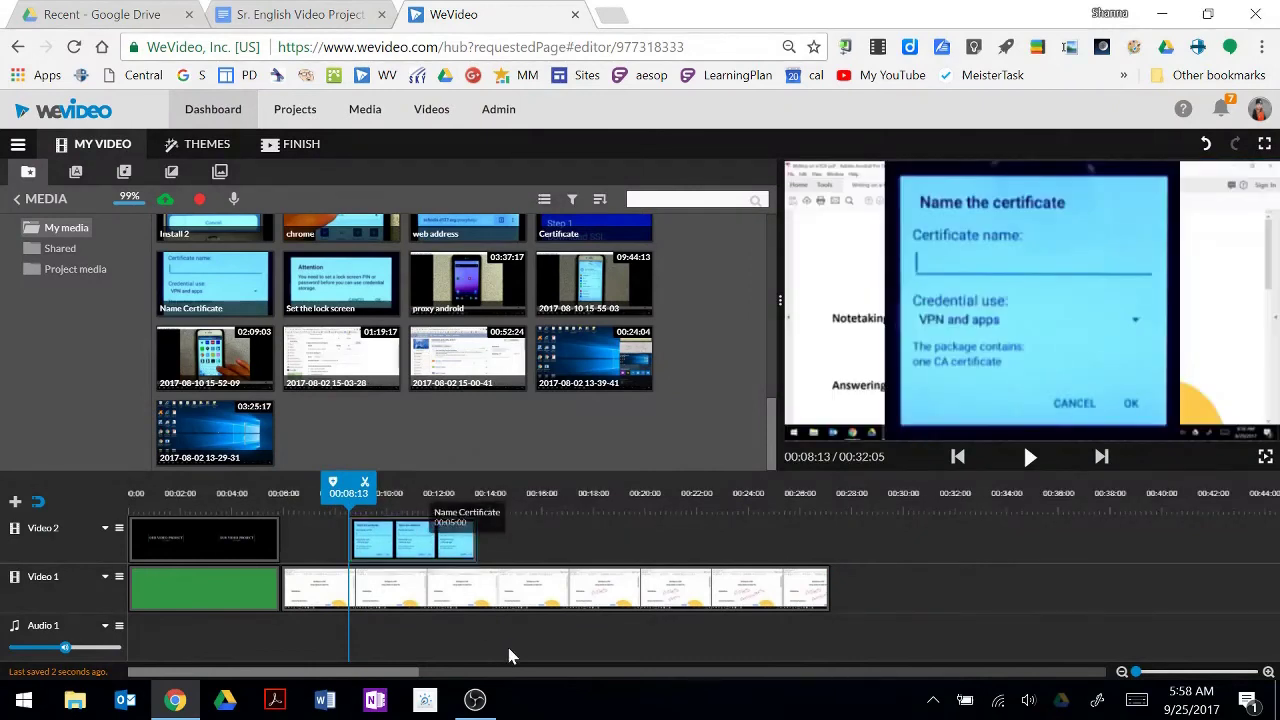
# - Scale the Name Certificate overlay to 0.43 and place it lower-left at x 83, y 496
pyautogui.doubleClick(428, 551)
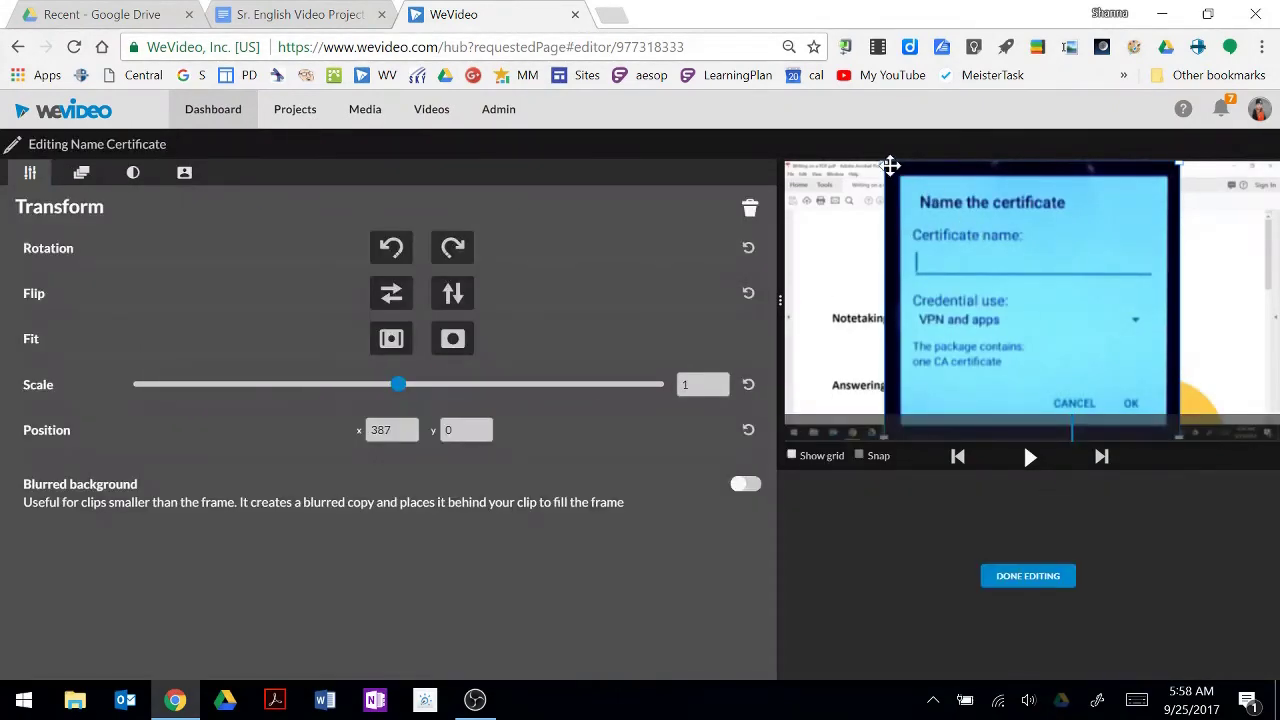
pyautogui.moveTo(884, 163); pyautogui.dragTo(967, 241)
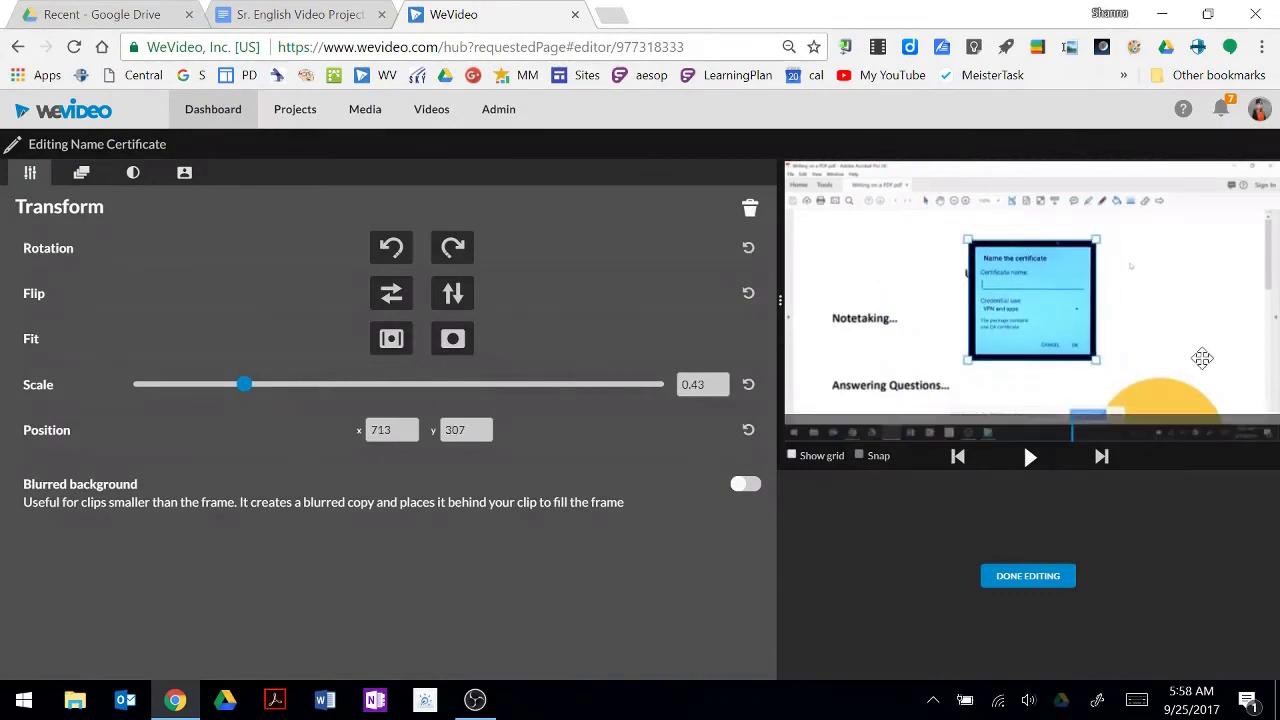
pyautogui.moveTo(1034, 284); pyautogui.dragTo(873, 333)
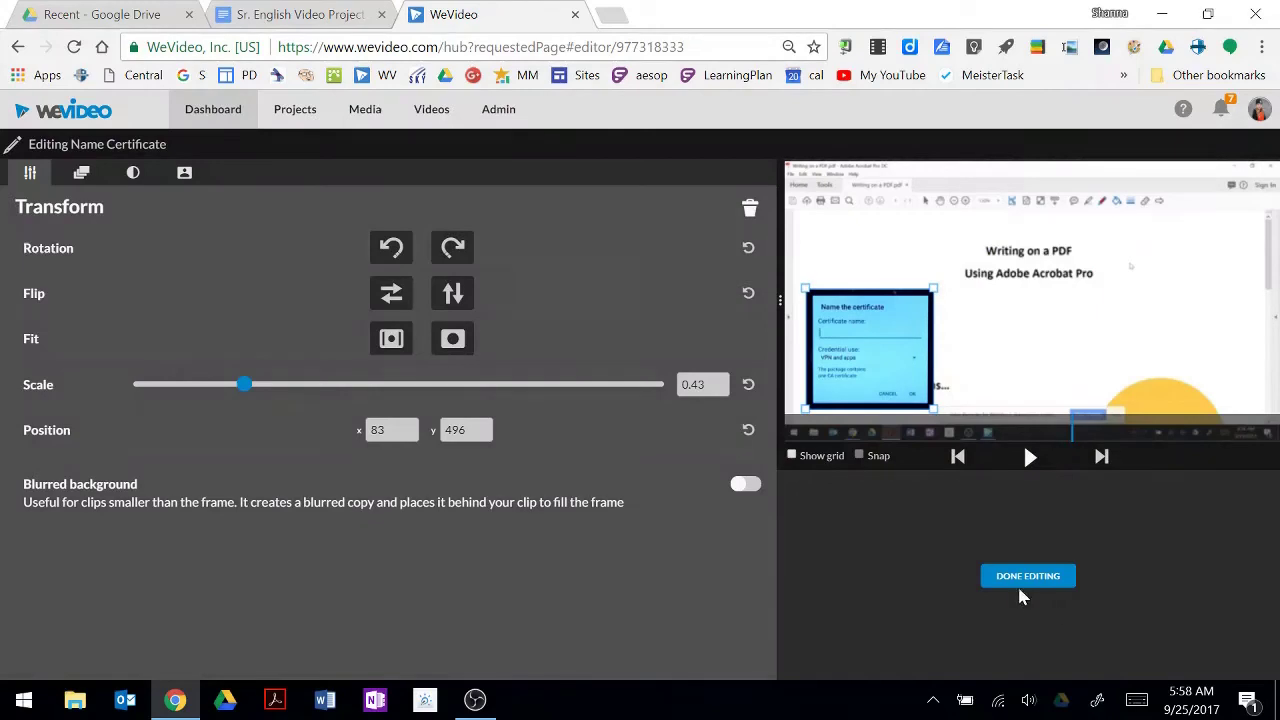
pyautogui.click(79, 174)
pyautogui.click(133, 174)
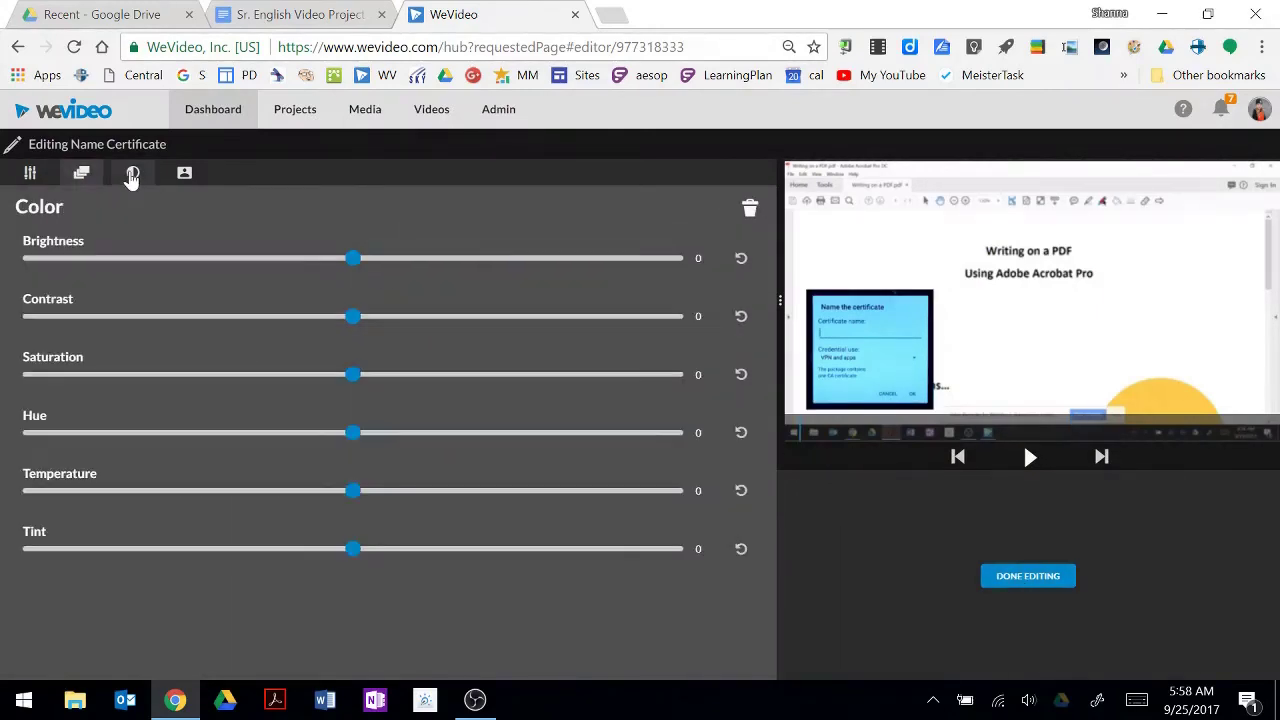
pyautogui.click(182, 176)
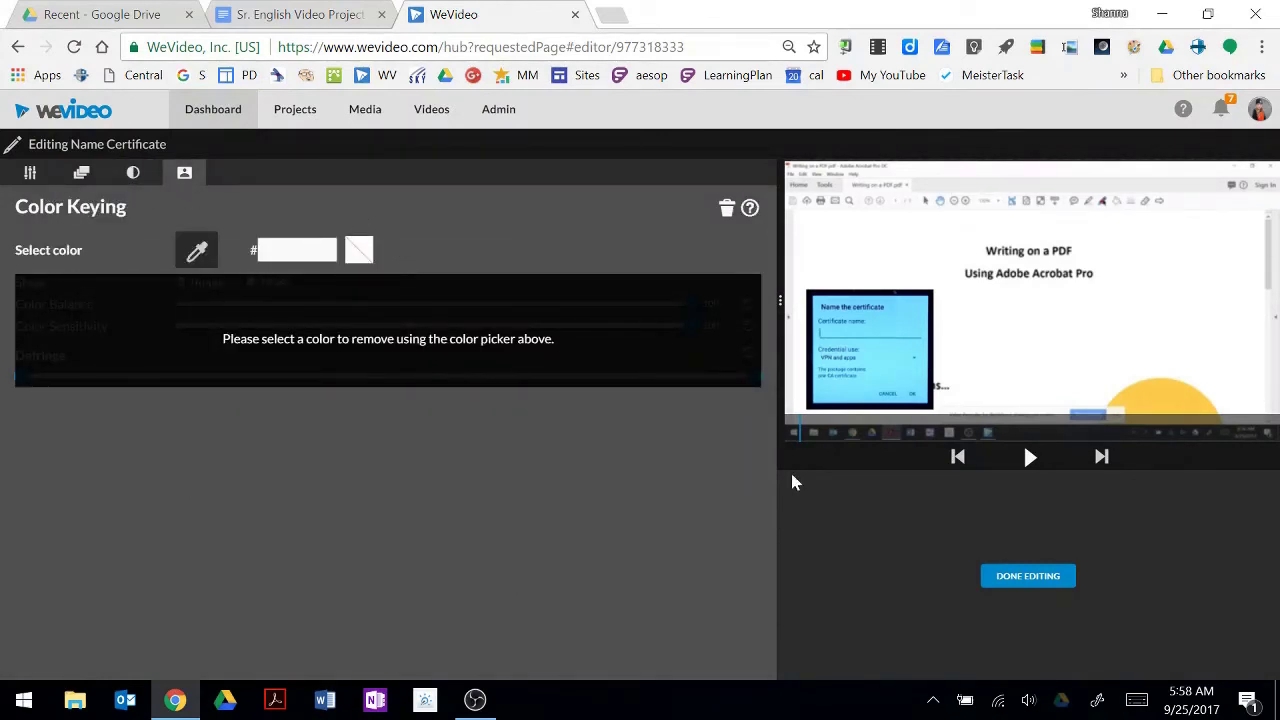
pyautogui.click(28, 174)
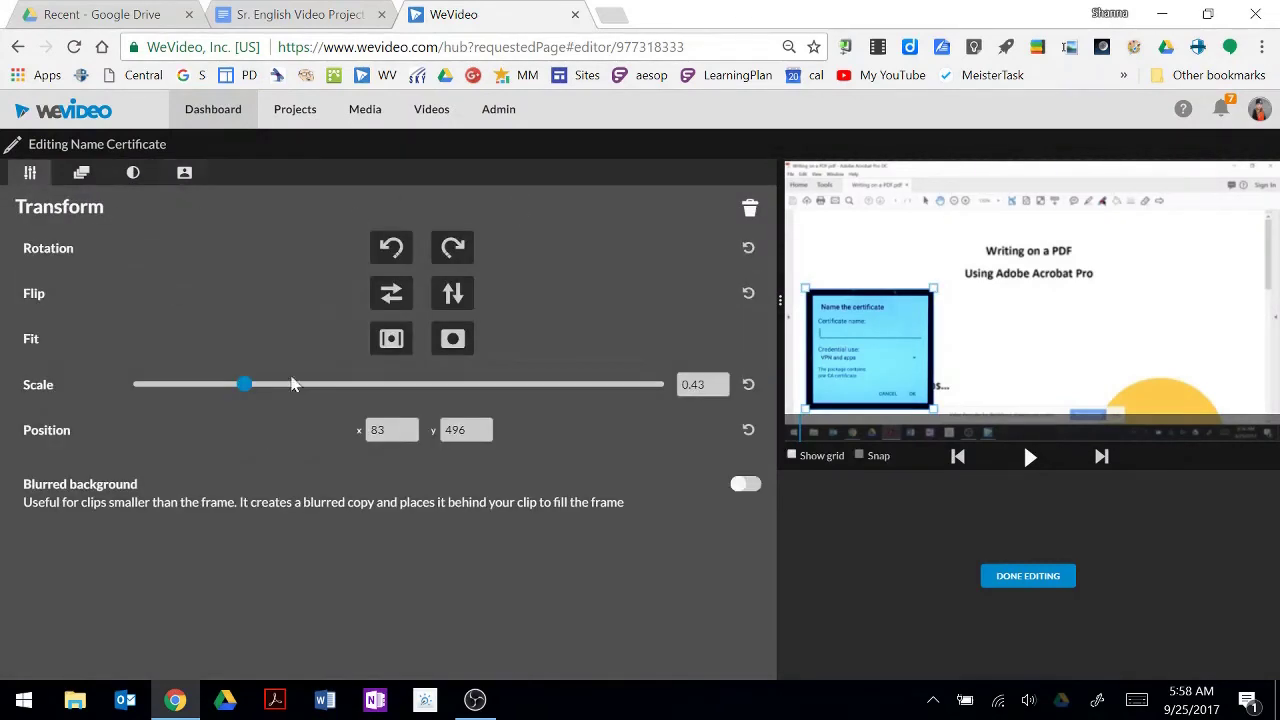
# - Play back the picture-in-picture overlay from 00:07:01 to check it
pyautogui.click(1005, 585)
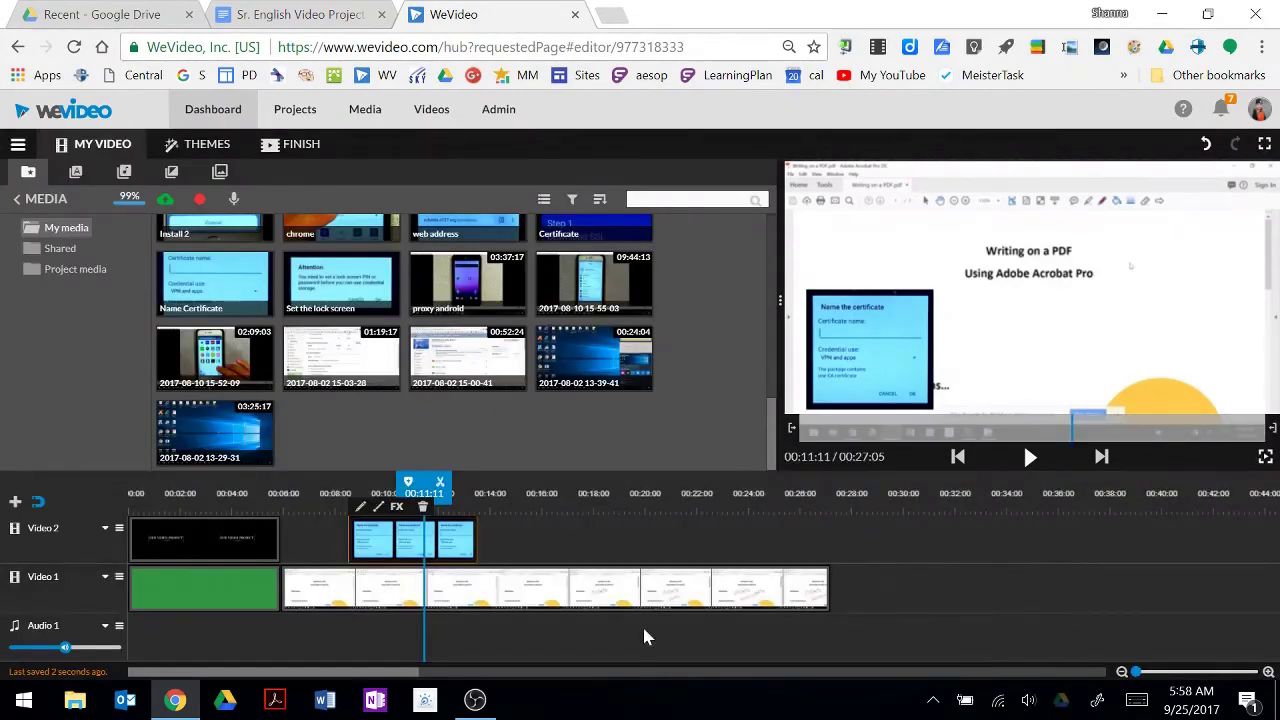
pyautogui.moveTo(441, 482); pyautogui.dragTo(330, 481)
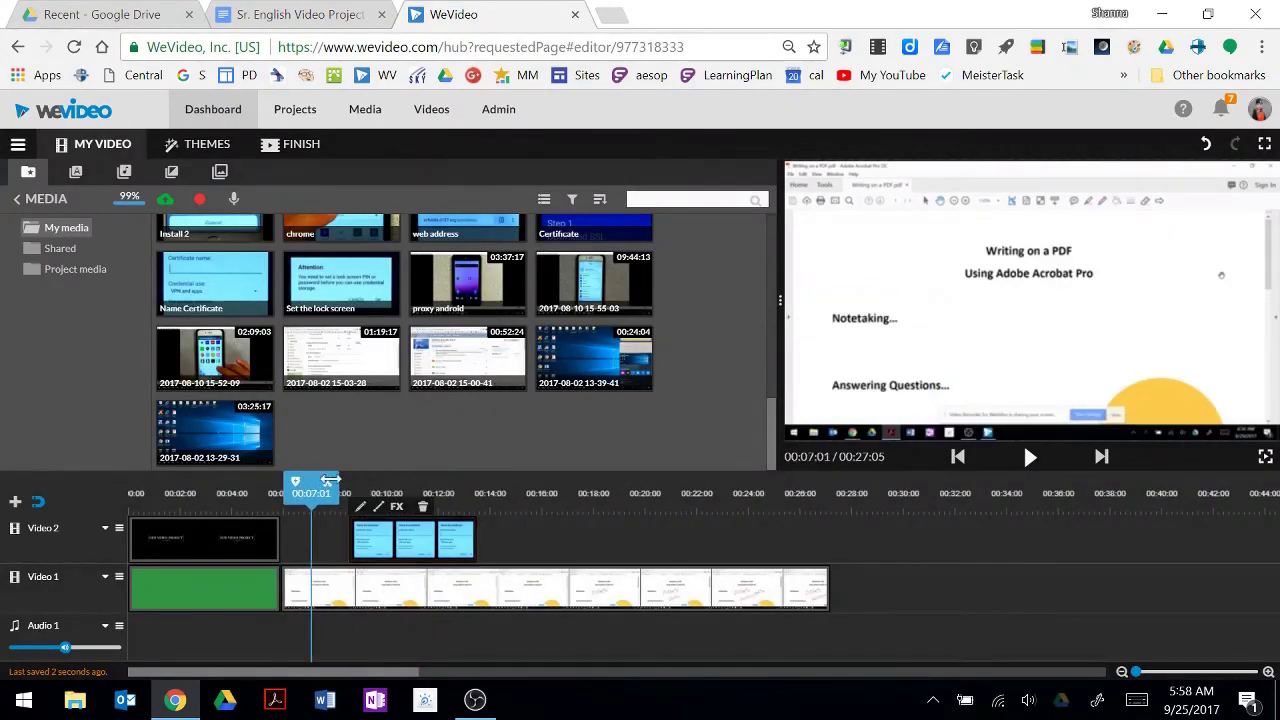
pyautogui.click(1032, 458)
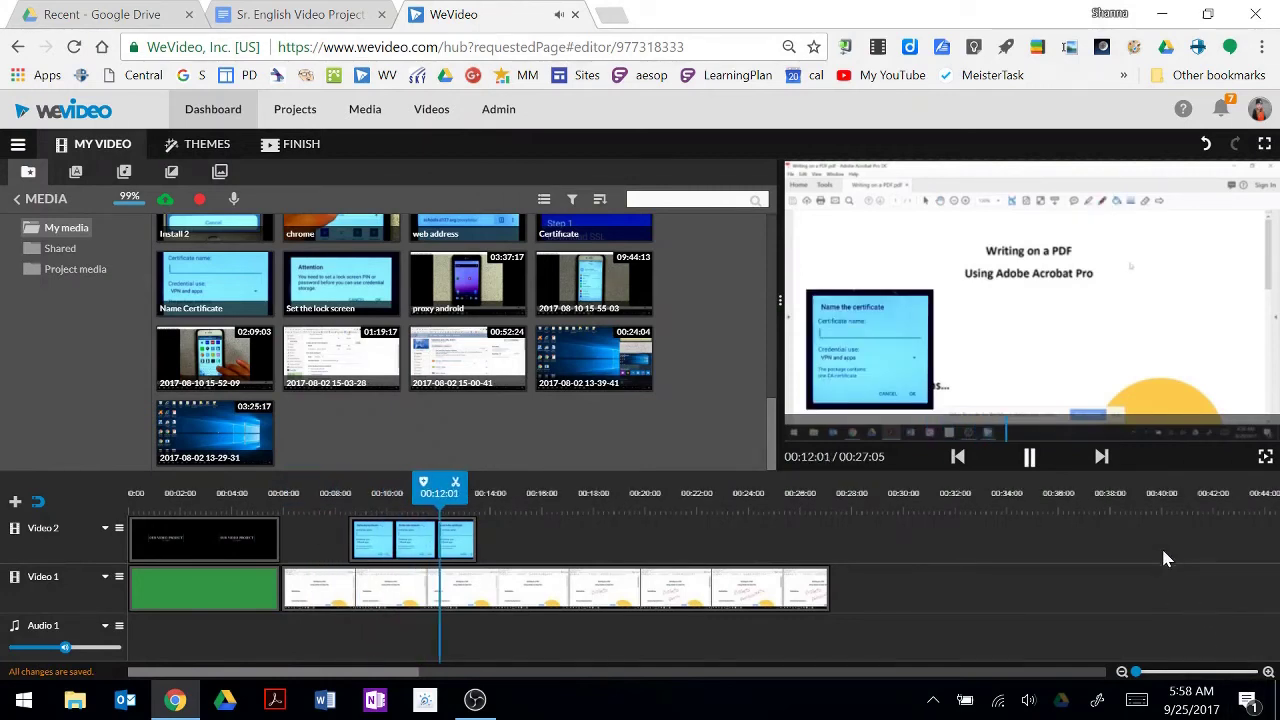
pyautogui.click(398, 590)
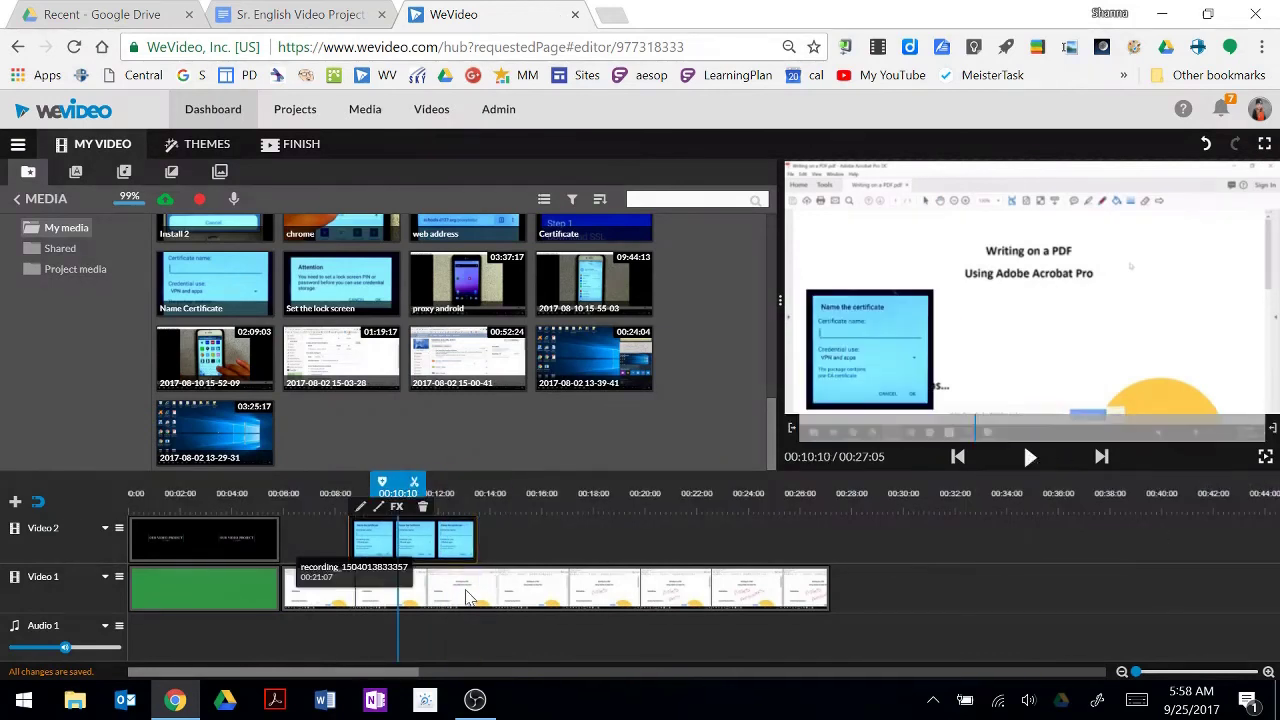
# - Mute the screencast recording clip's audio in its Volume settings
pyautogui.click(364, 510)
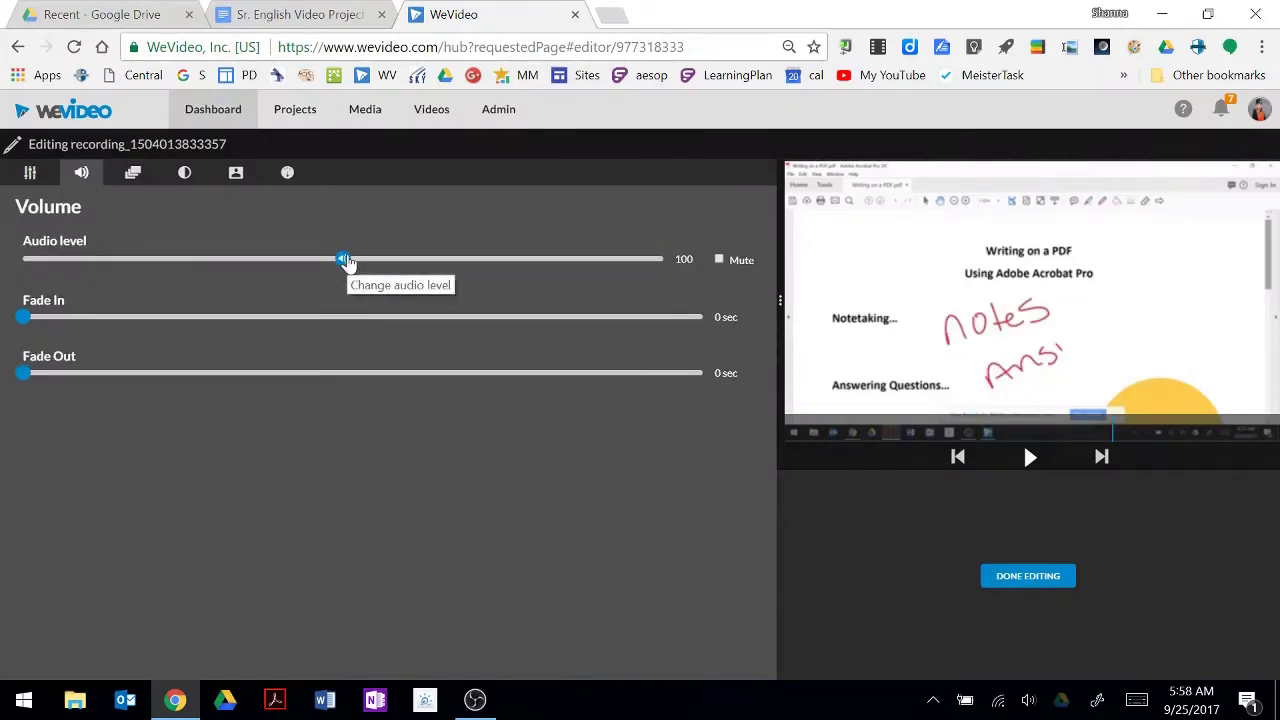
pyautogui.click(719, 261)
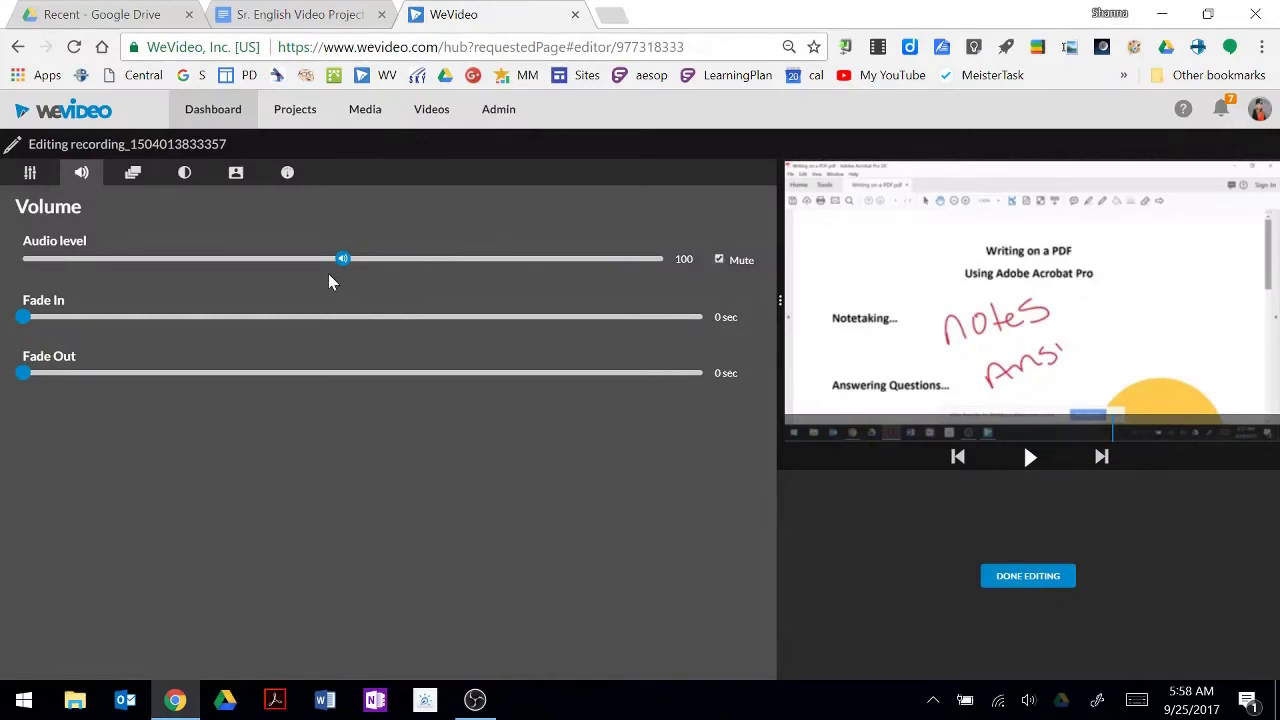
pyautogui.moveTo(341, 272)
pyautogui.mouseDown()
pyautogui.moveTo(637, 277)
pyautogui.moveTo(320, 272)
pyautogui.moveTo(362, 272)
pyautogui.moveTo(351, 274)
pyautogui.mouseUp()
# - Preview the Premium Music > Energetic track Dubtron - The Sixth Gate and place it on Audio 1
pyautogui.click(1030, 576)
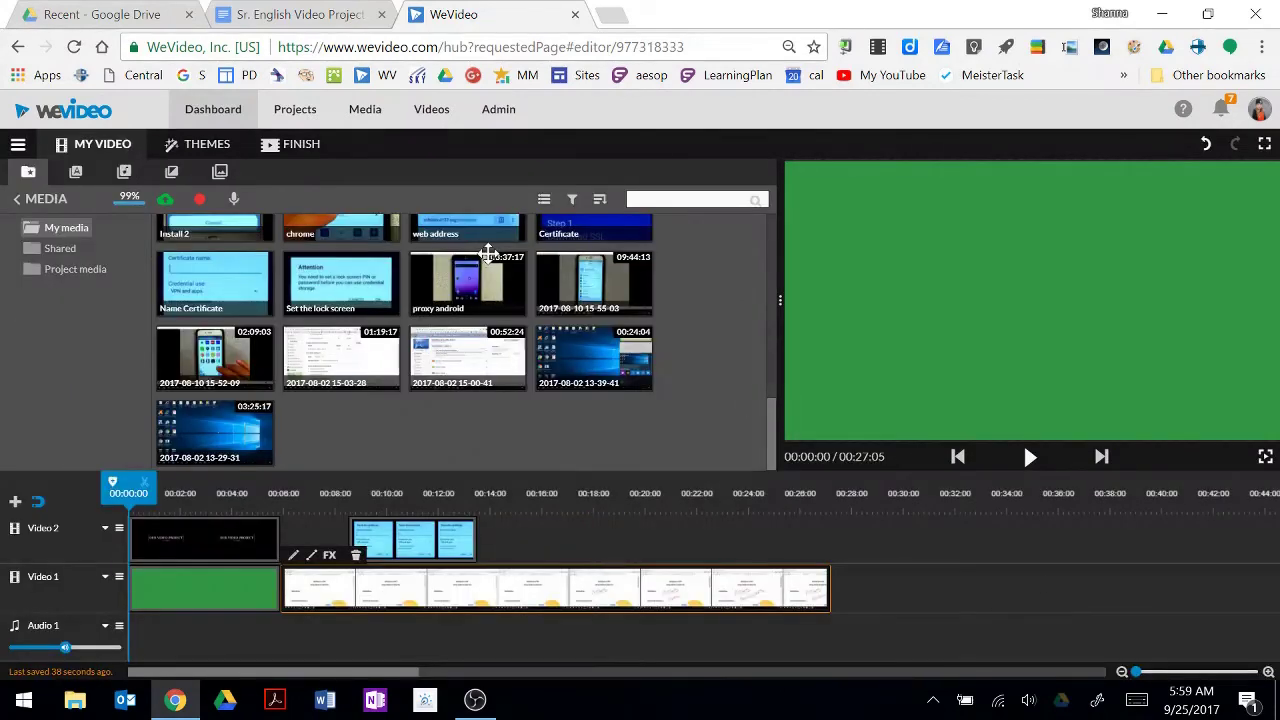
pyautogui.click(123, 176)
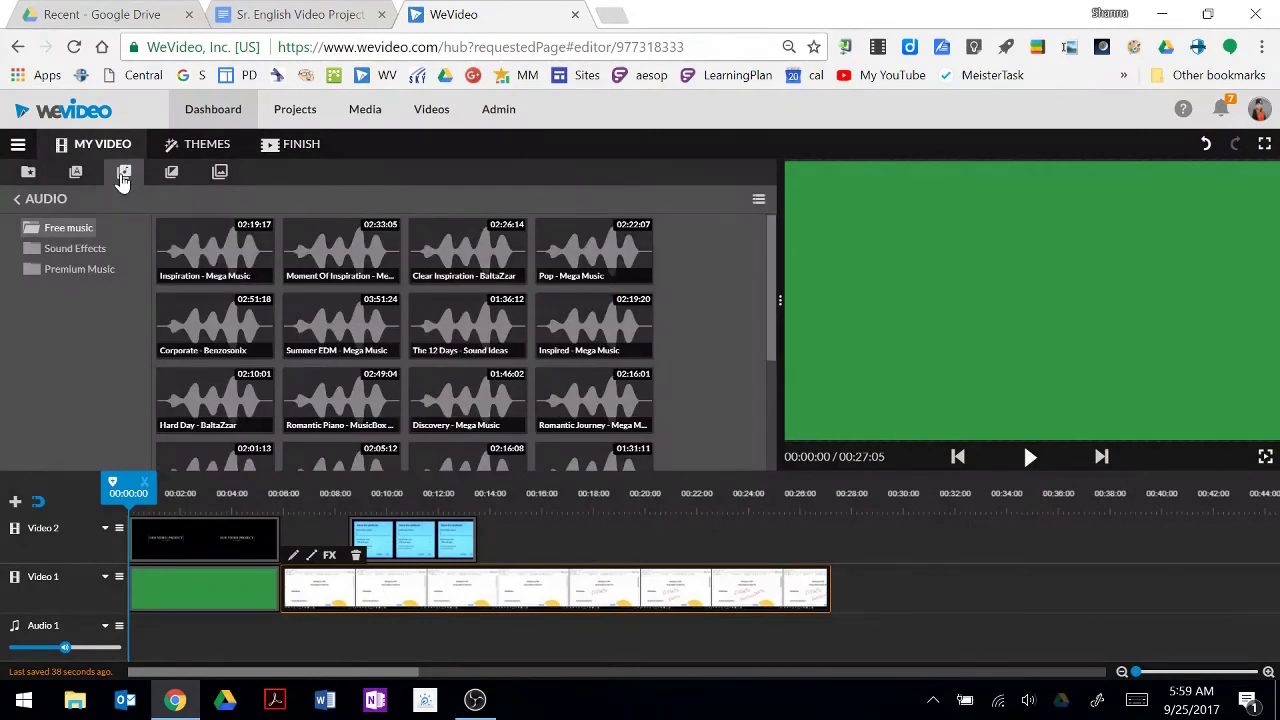
pyautogui.click(99, 252)
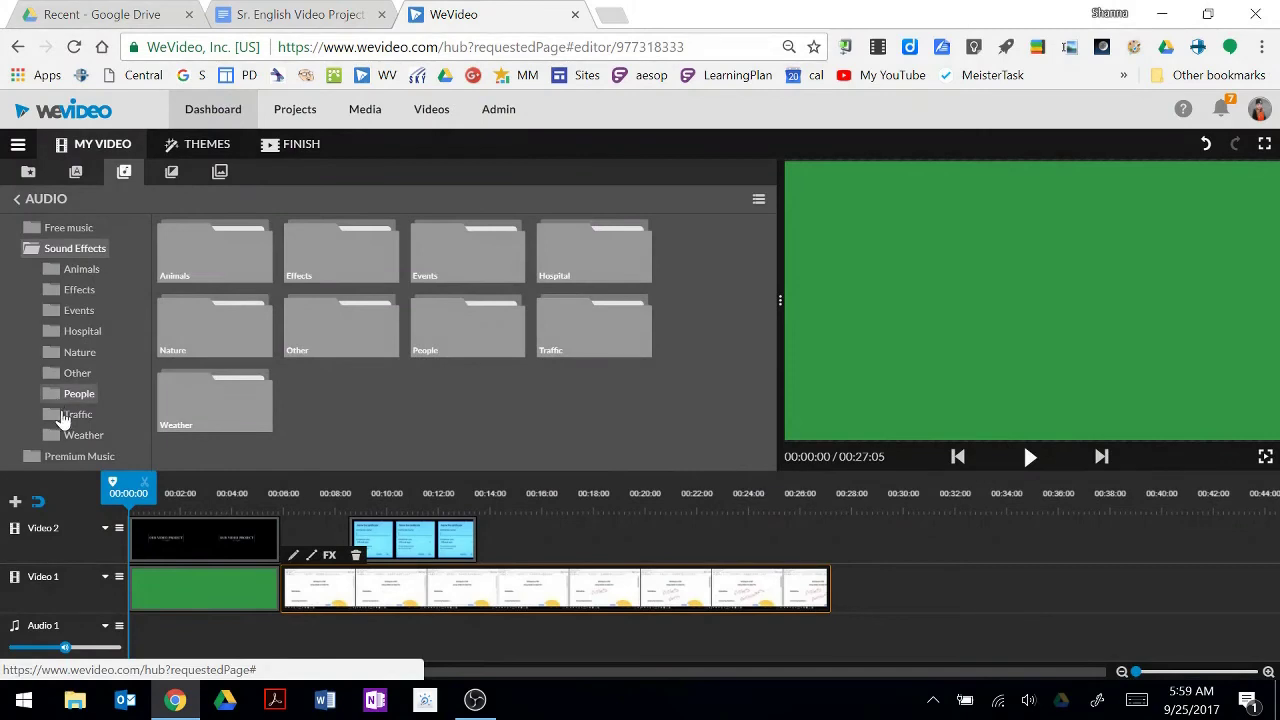
pyautogui.click(92, 458)
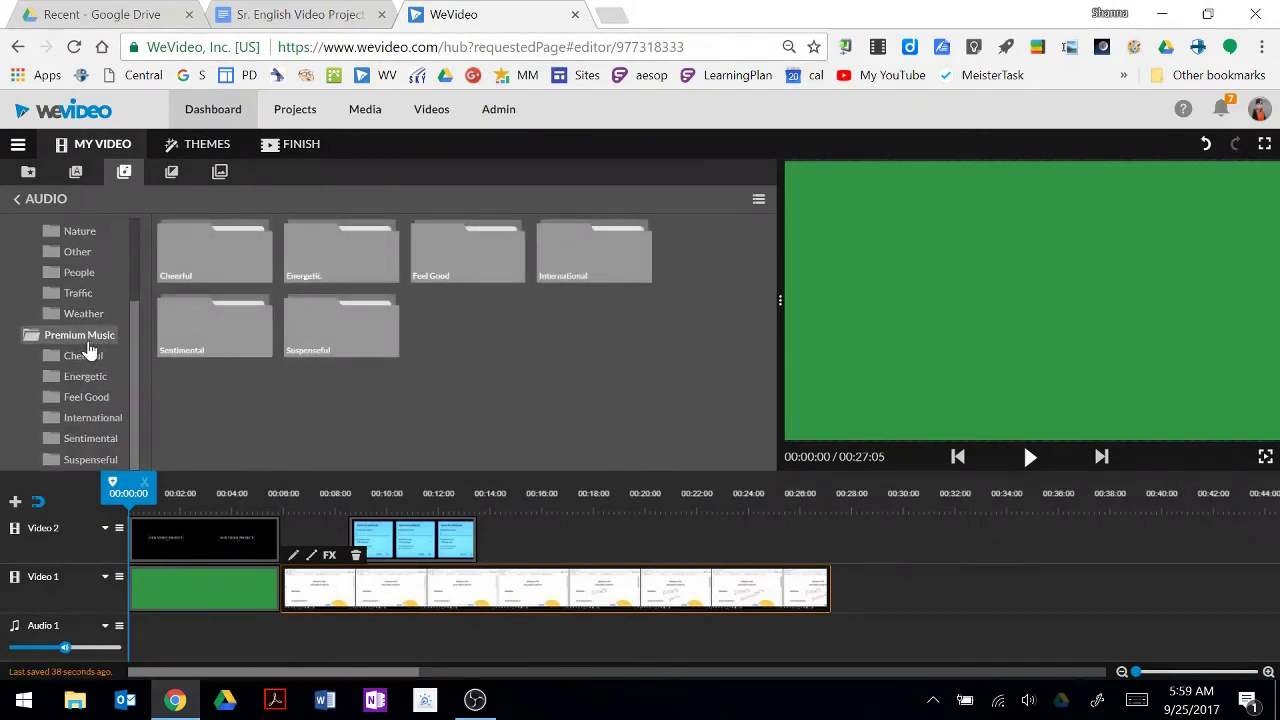
pyautogui.click(92, 377)
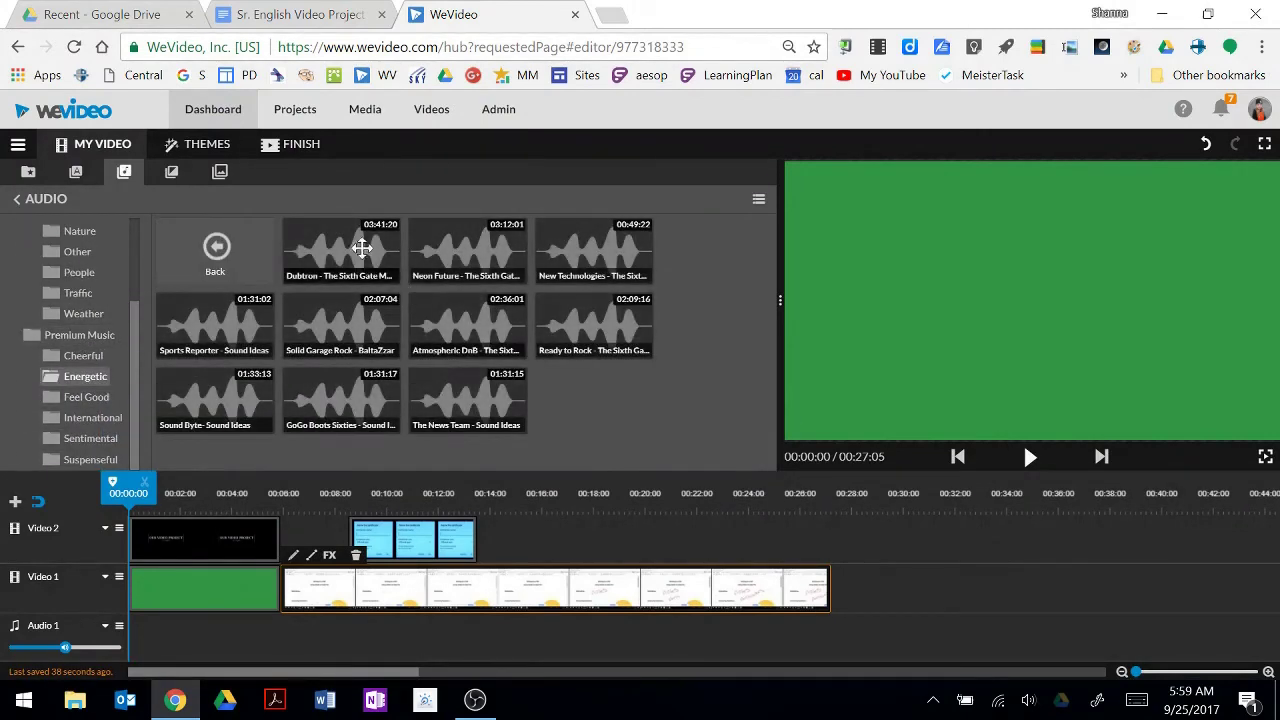
pyautogui.click(362, 248)
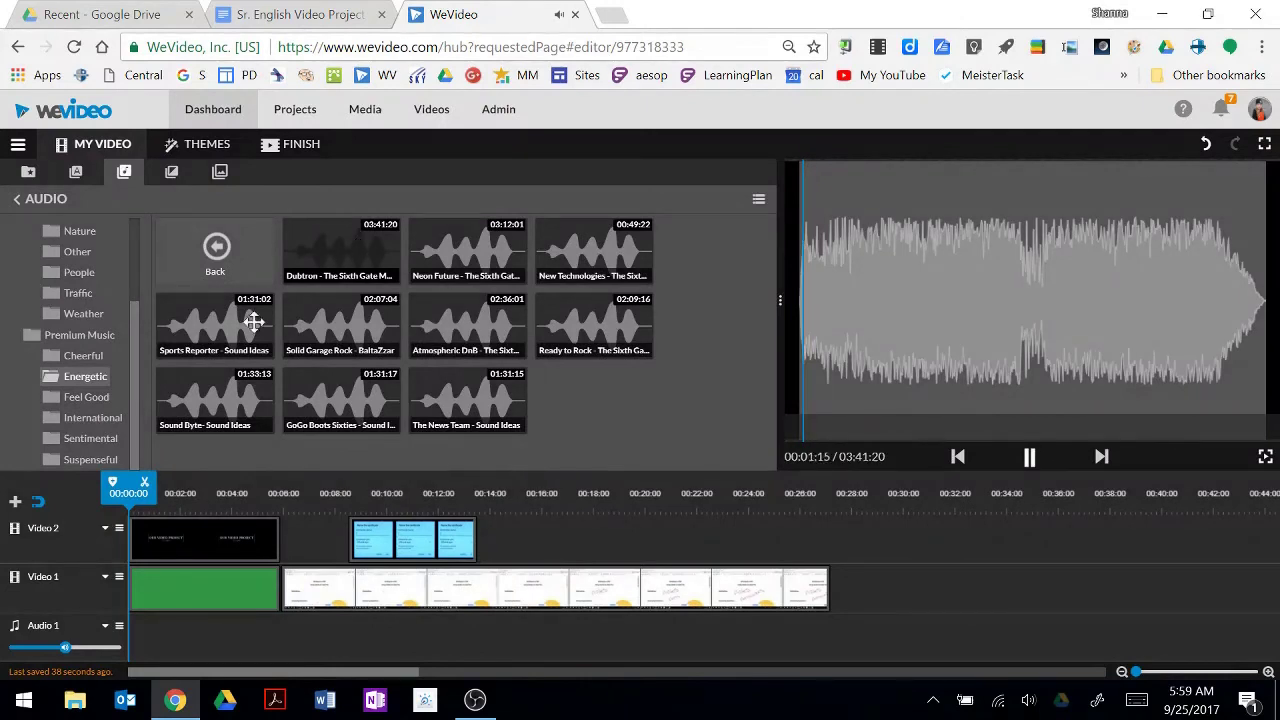
pyautogui.click(1030, 456)
pyautogui.moveTo(320, 250); pyautogui.dragTo(130, 660)
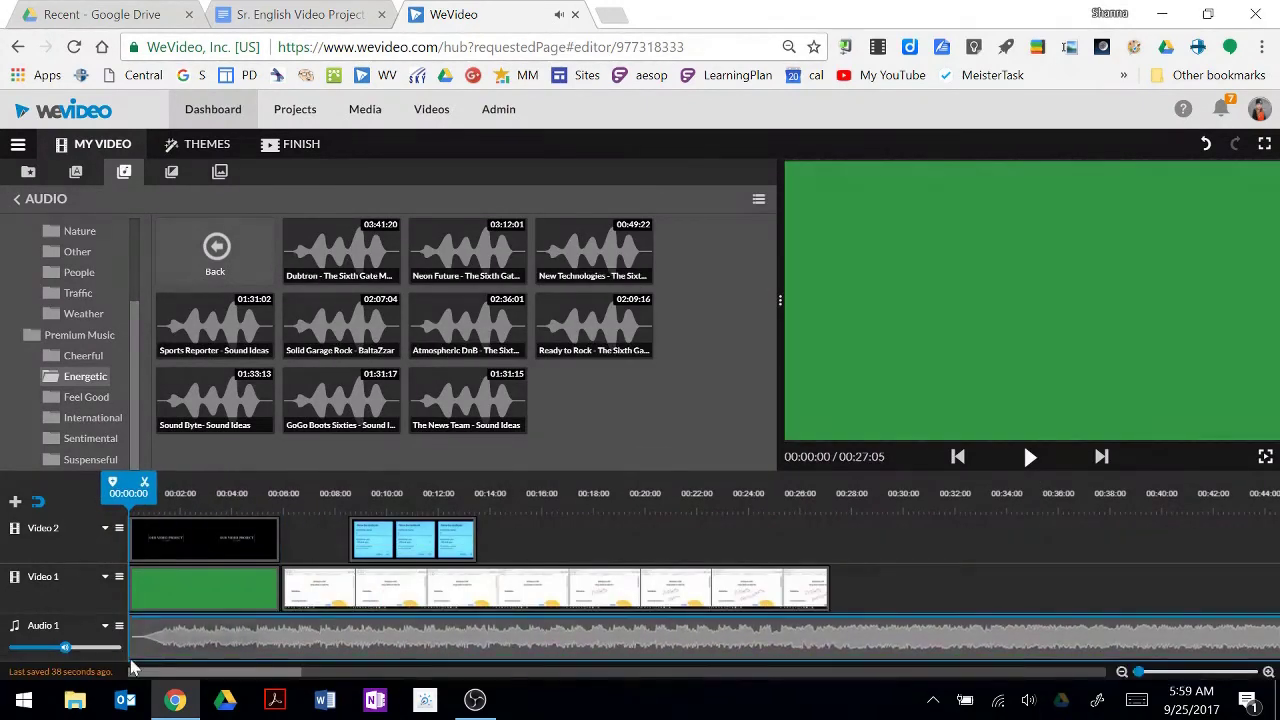
pyautogui.click(351, 645)
# - Give the music a fade in/out and cut it to end with the video at 00:27:05
pyautogui.click(145, 607)
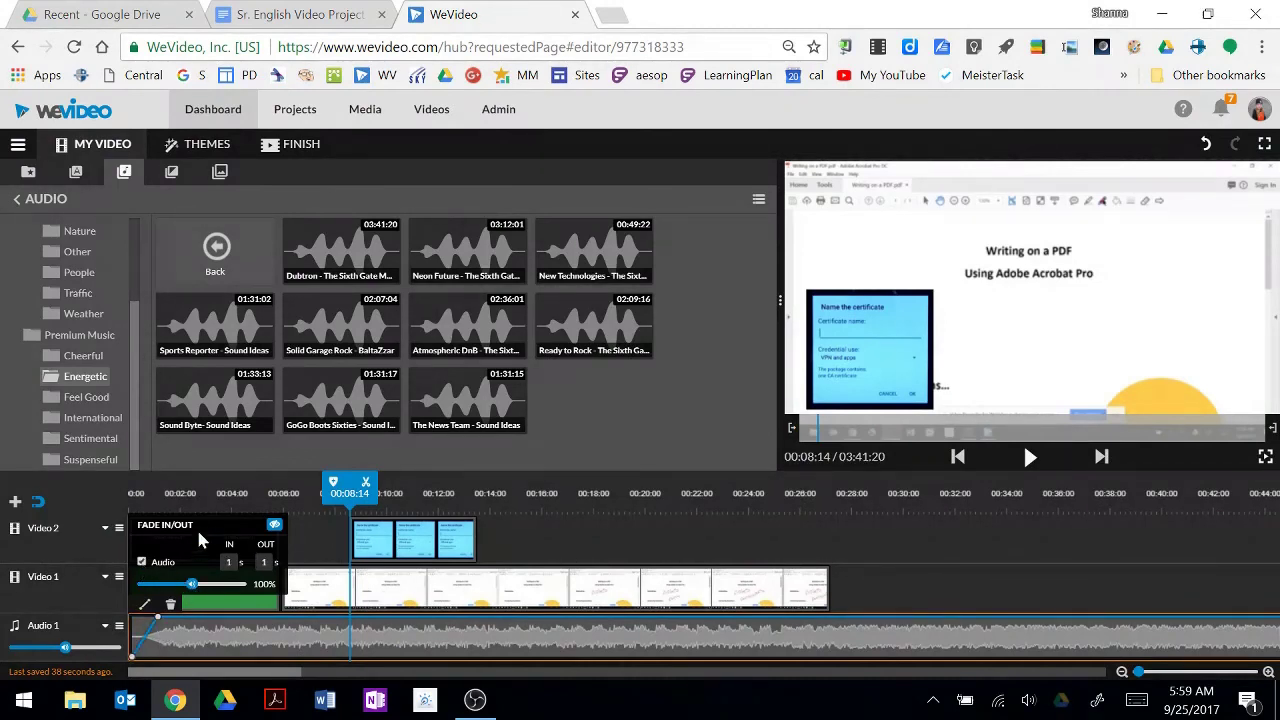
pyautogui.moveTo(214, 626)
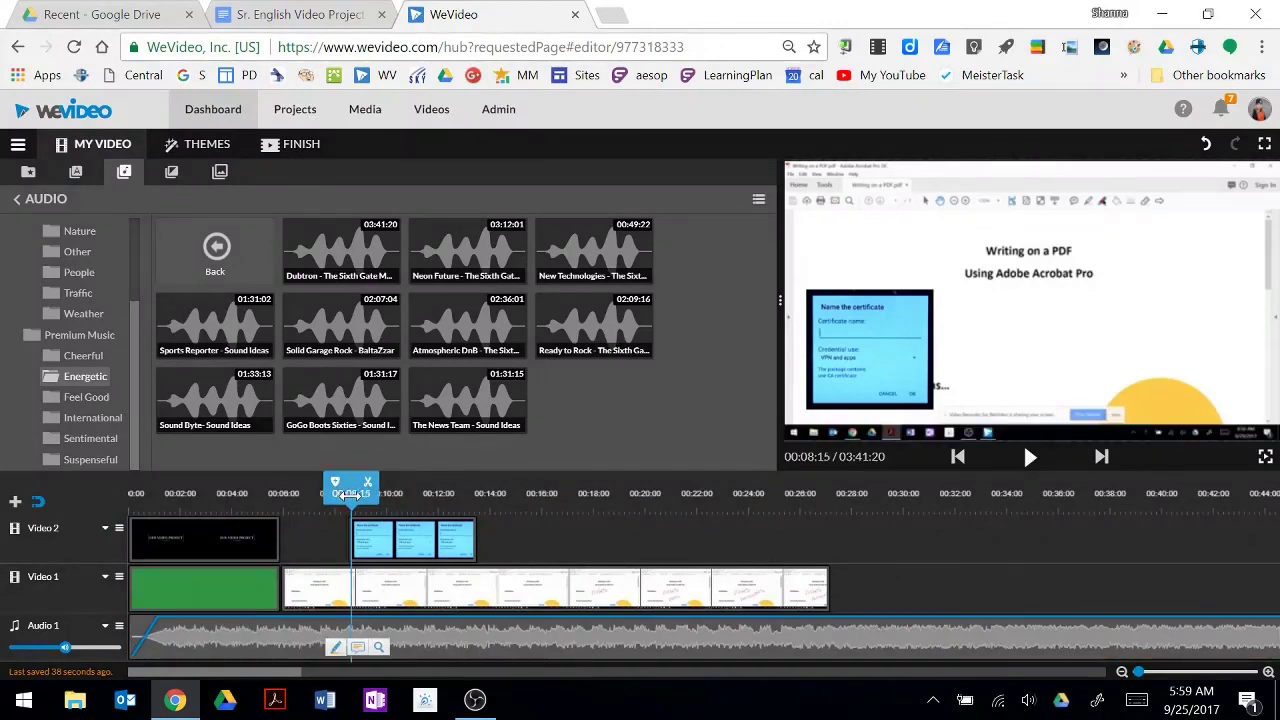
pyautogui.moveTo(350, 490); pyautogui.dragTo(828, 556)
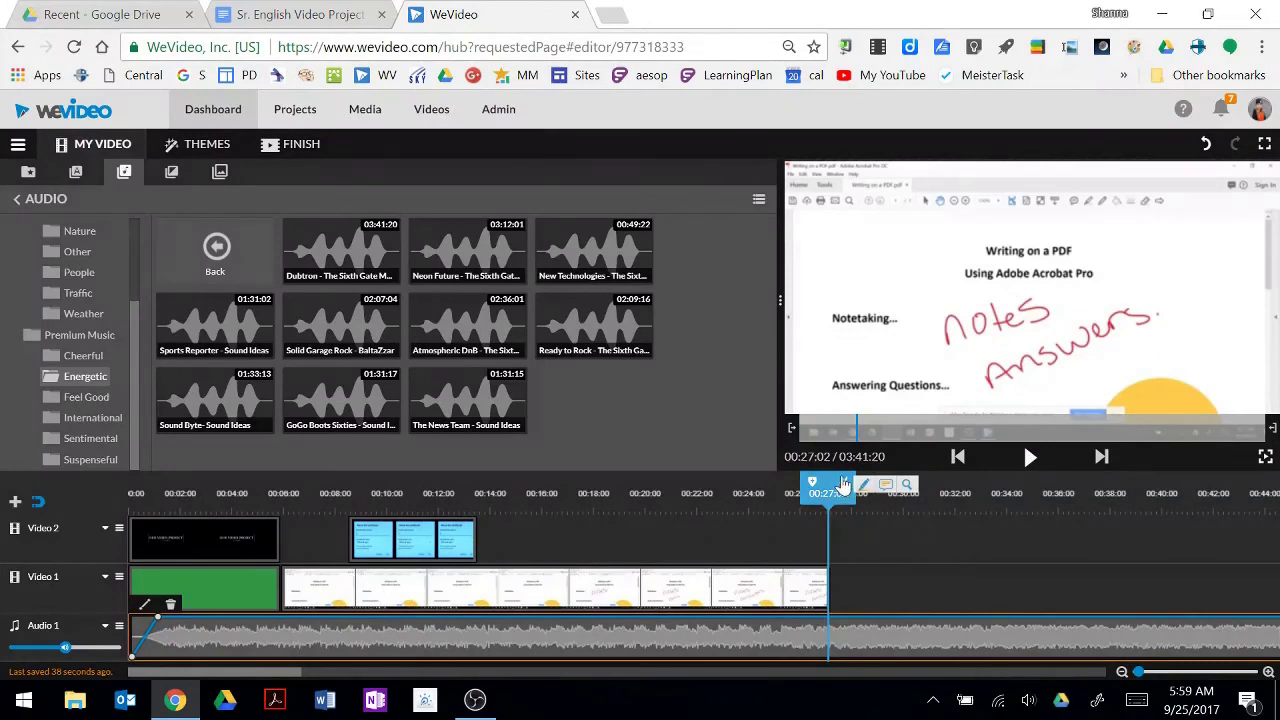
pyautogui.click(844, 483)
pyautogui.click(910, 640)
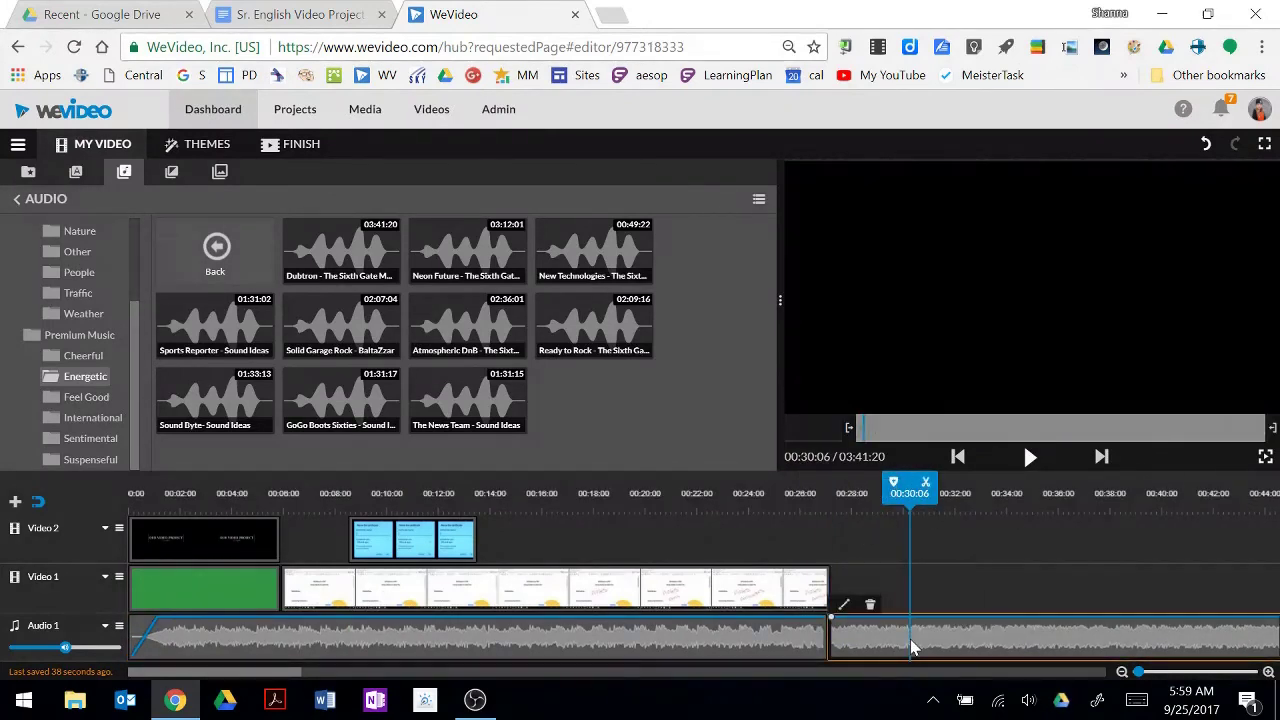
pyautogui.press('Delete')
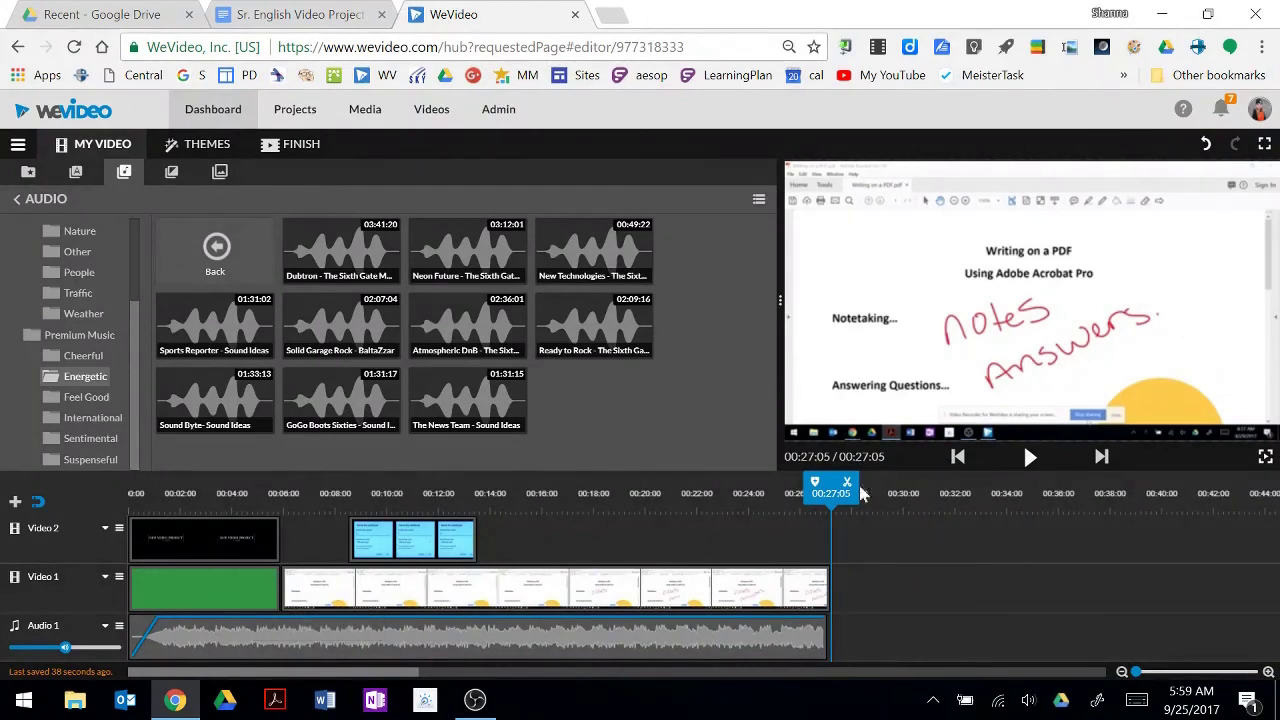
# - Play back the last few seconds to check the music ending, then return to the start
pyautogui.click(731, 512)
pyautogui.click(698, 522)
pyautogui.click(1029, 457)
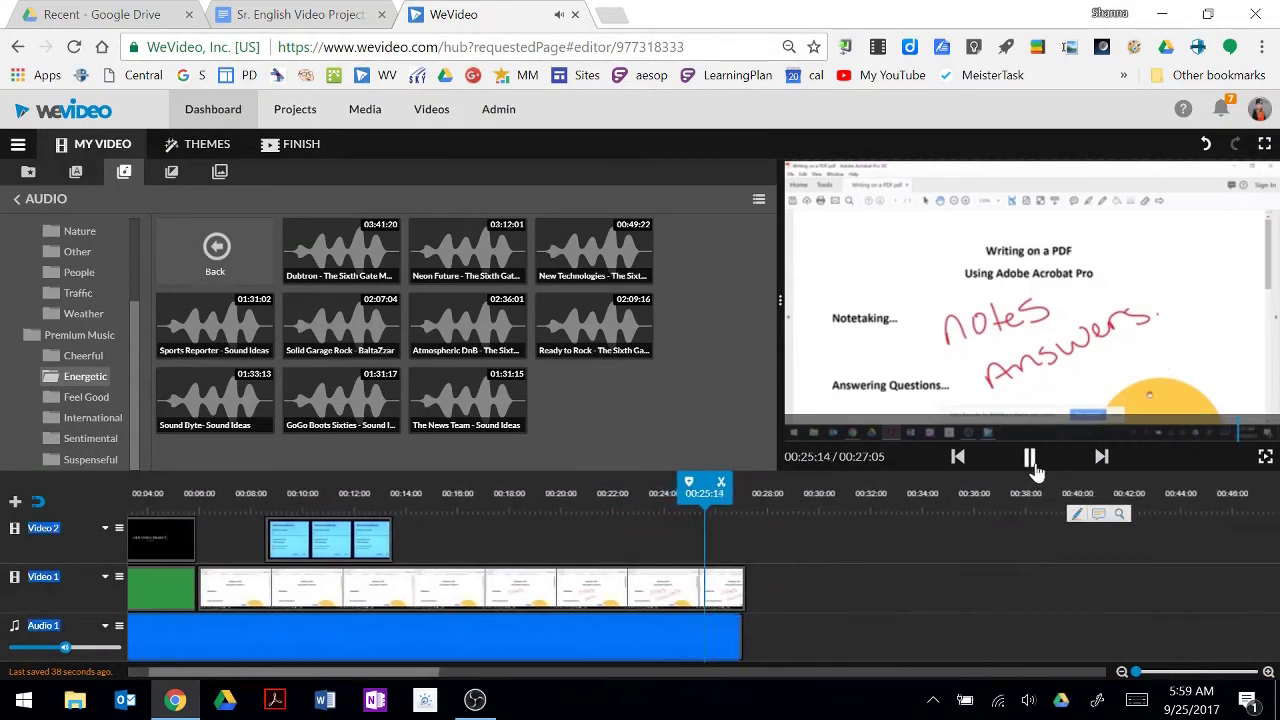
pyautogui.click(1029, 460)
pyautogui.press('Home')
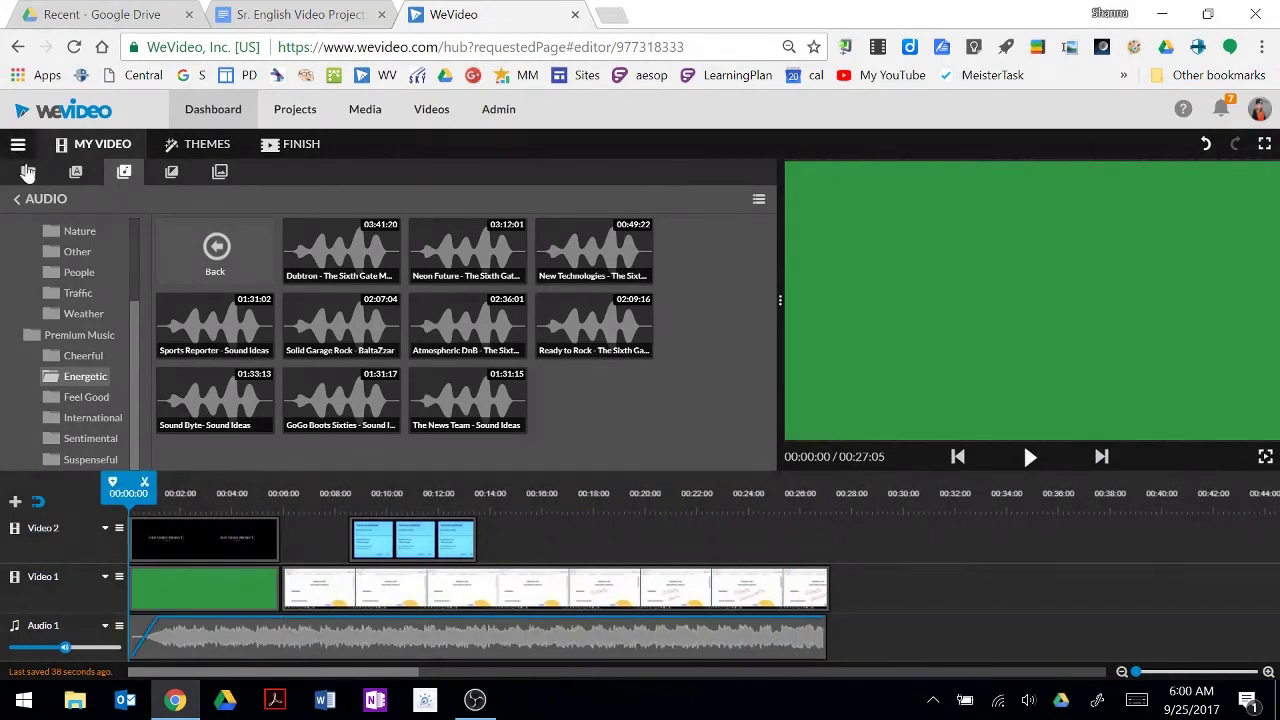
# - Show the My media library, then open and cancel the Add a new track dialog
pyautogui.click(28, 172)
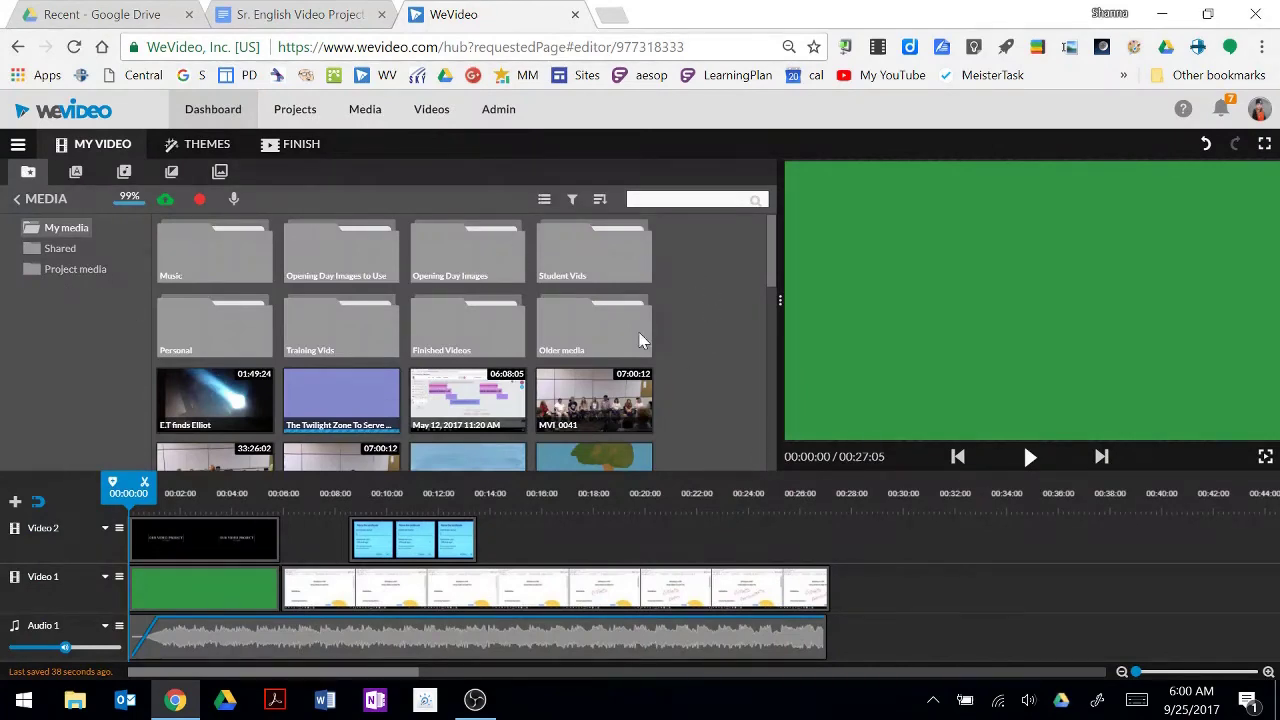
pyautogui.moveTo(552, 383); pyautogui.dragTo(587, 676)
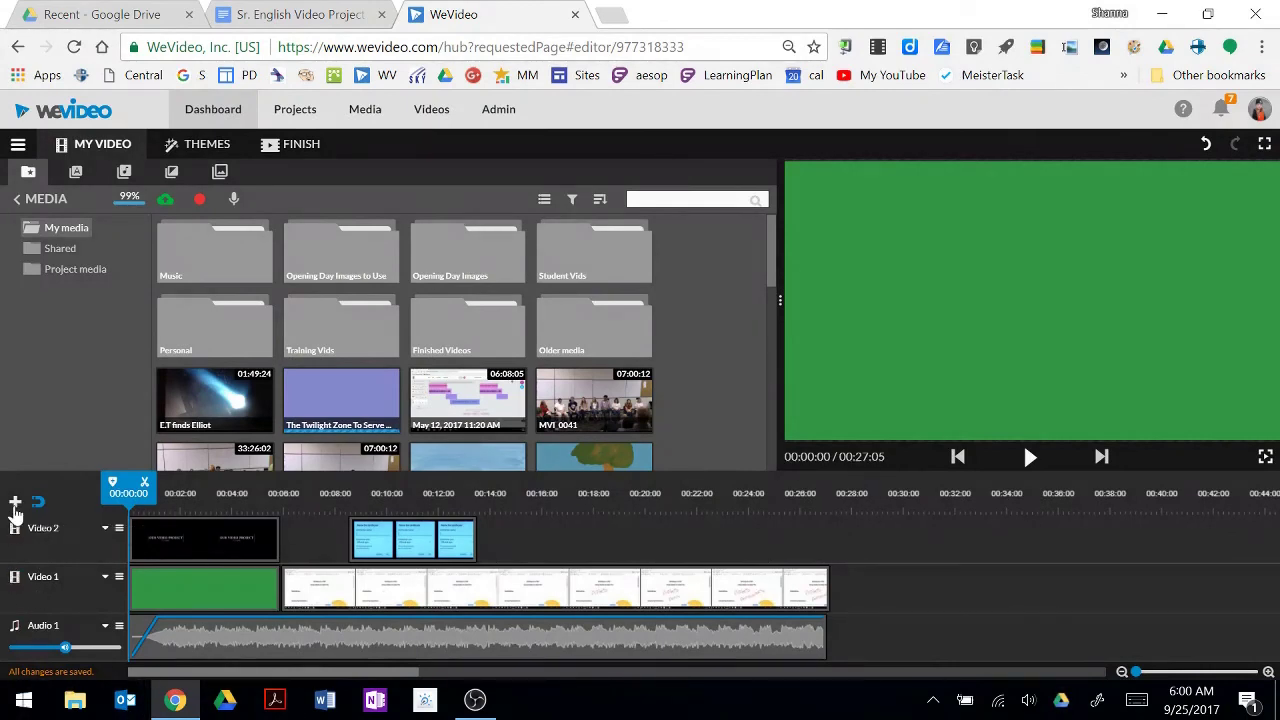
pyautogui.click(15, 508)
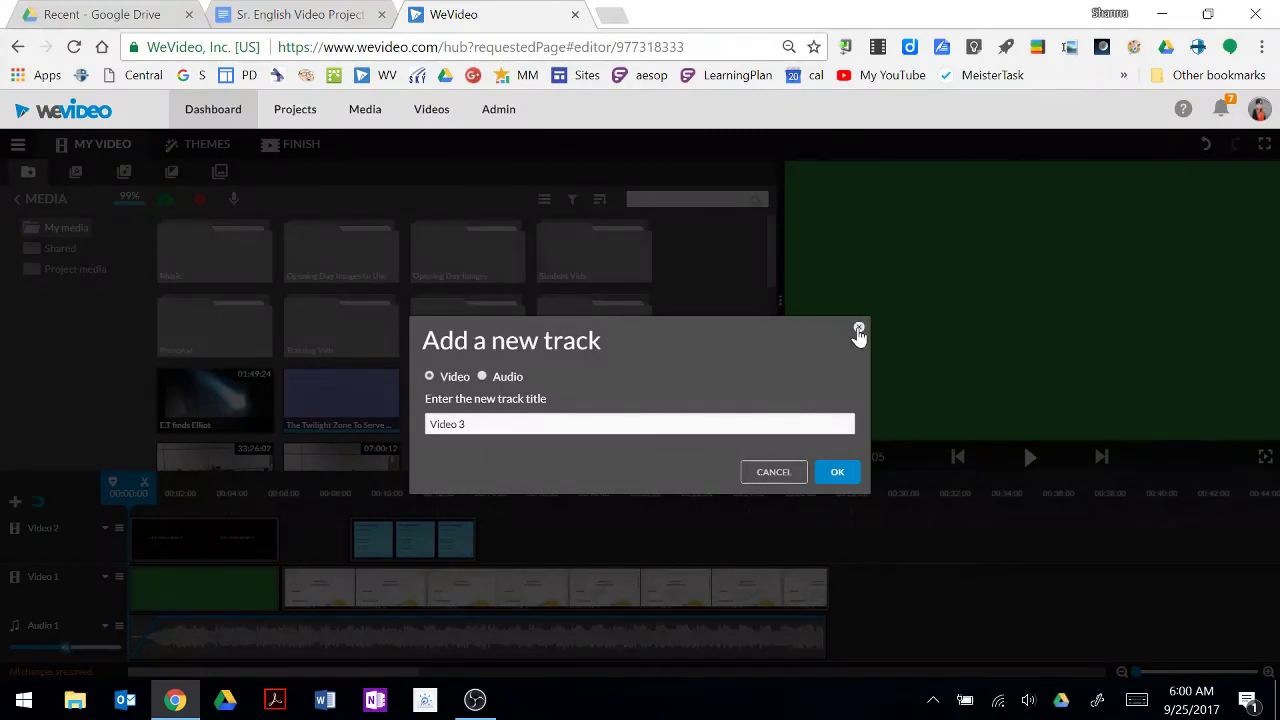
pyautogui.click(858, 328)
# - Drop a Slide transition between the green background and the screencast on Video 1
pyautogui.scroll(-10, 460, 330)
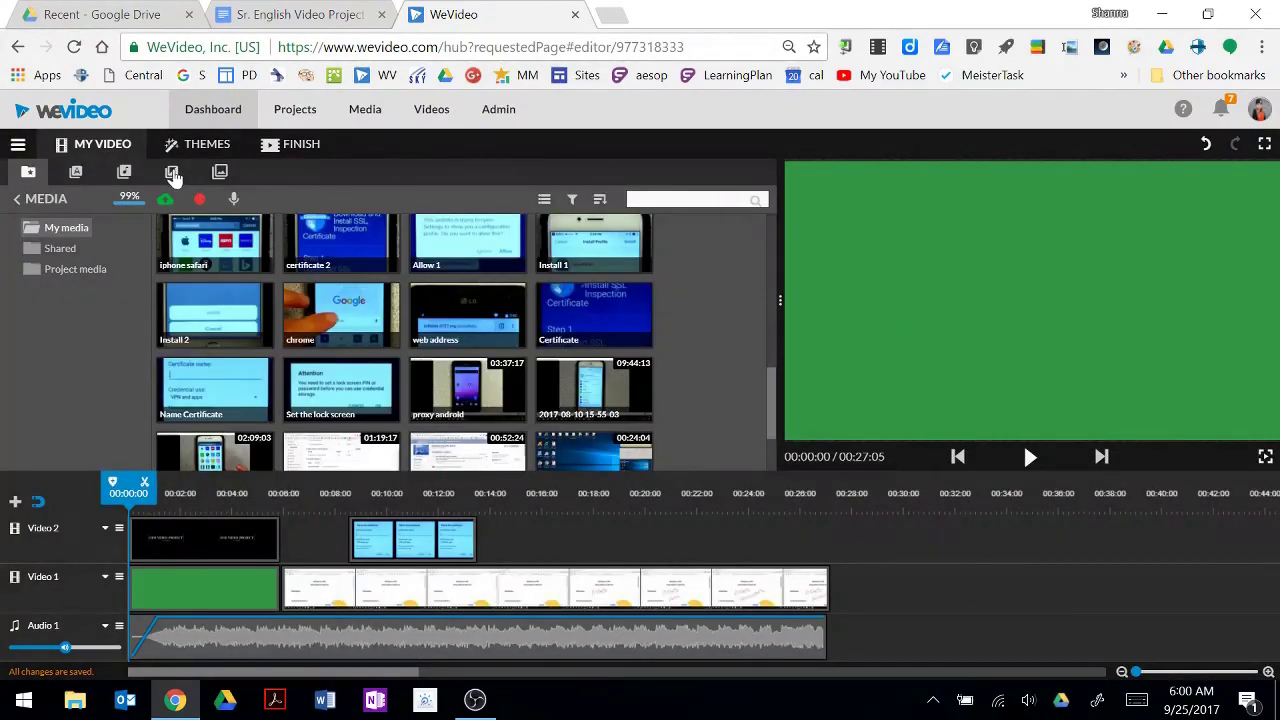
pyautogui.click(172, 175)
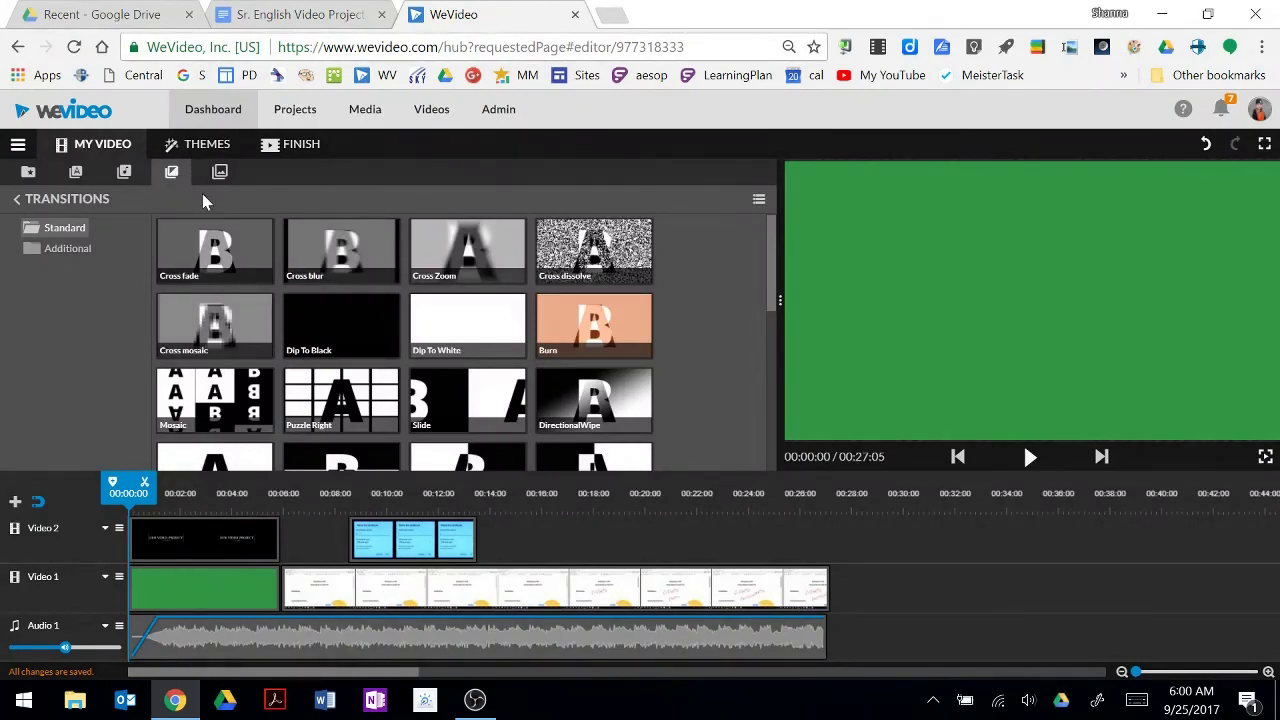
pyautogui.scroll(-1, 683, 300)
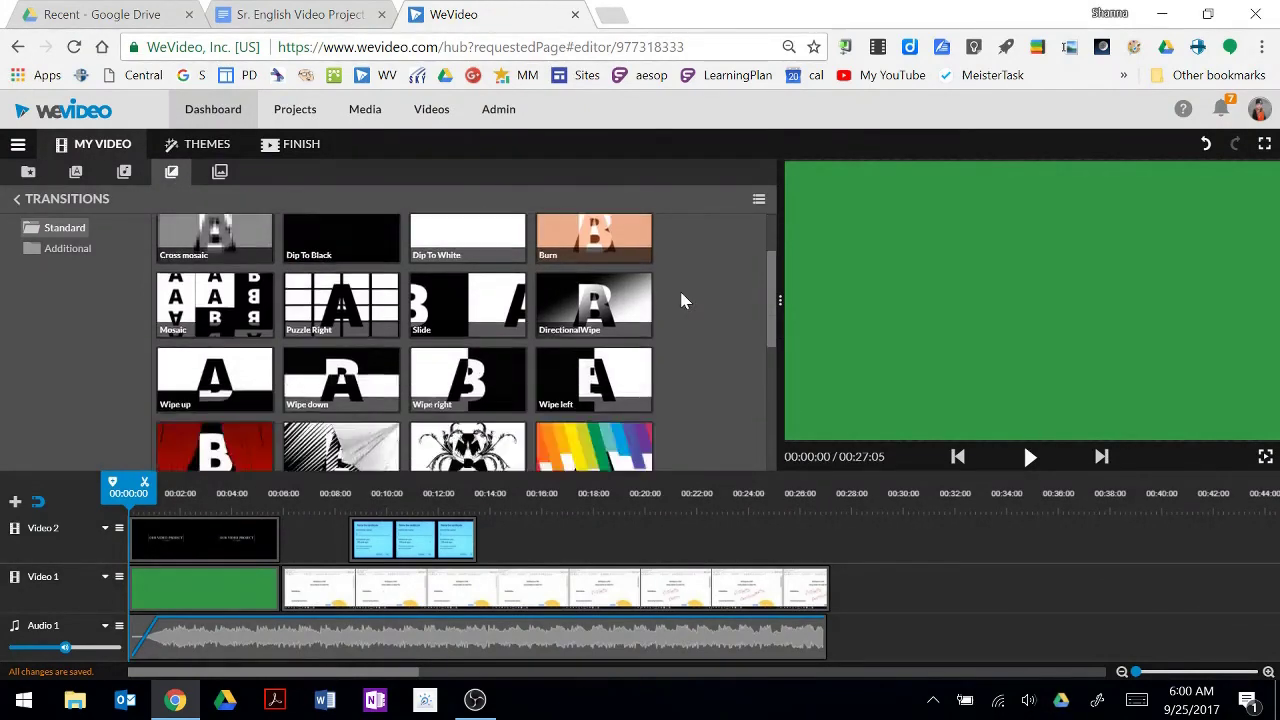
pyautogui.scroll(-5, 683, 300)
pyautogui.scroll(6, 680, 300)
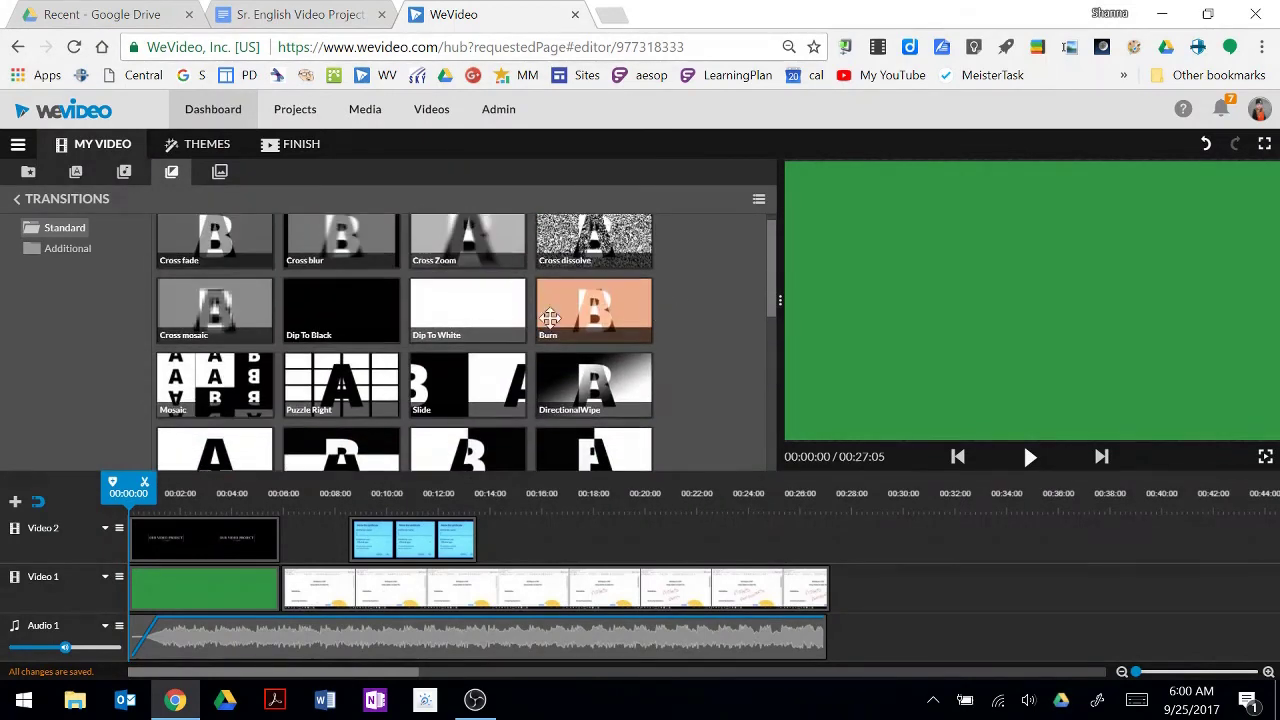
pyautogui.moveTo(464, 397); pyautogui.dragTo(272, 590)
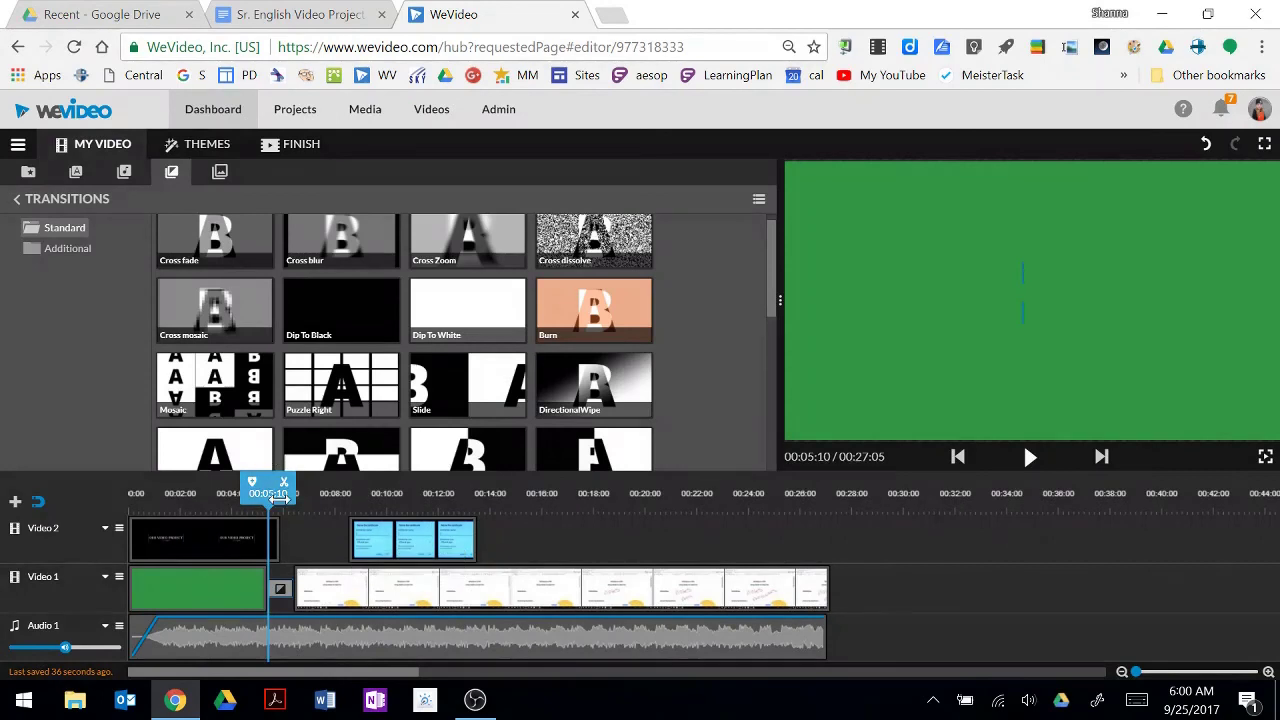
# - Play the Slide transition back and inspect its settings
pyautogui.moveTo(268, 490); pyautogui.dragTo(236, 490)
pyautogui.click(1030, 457)
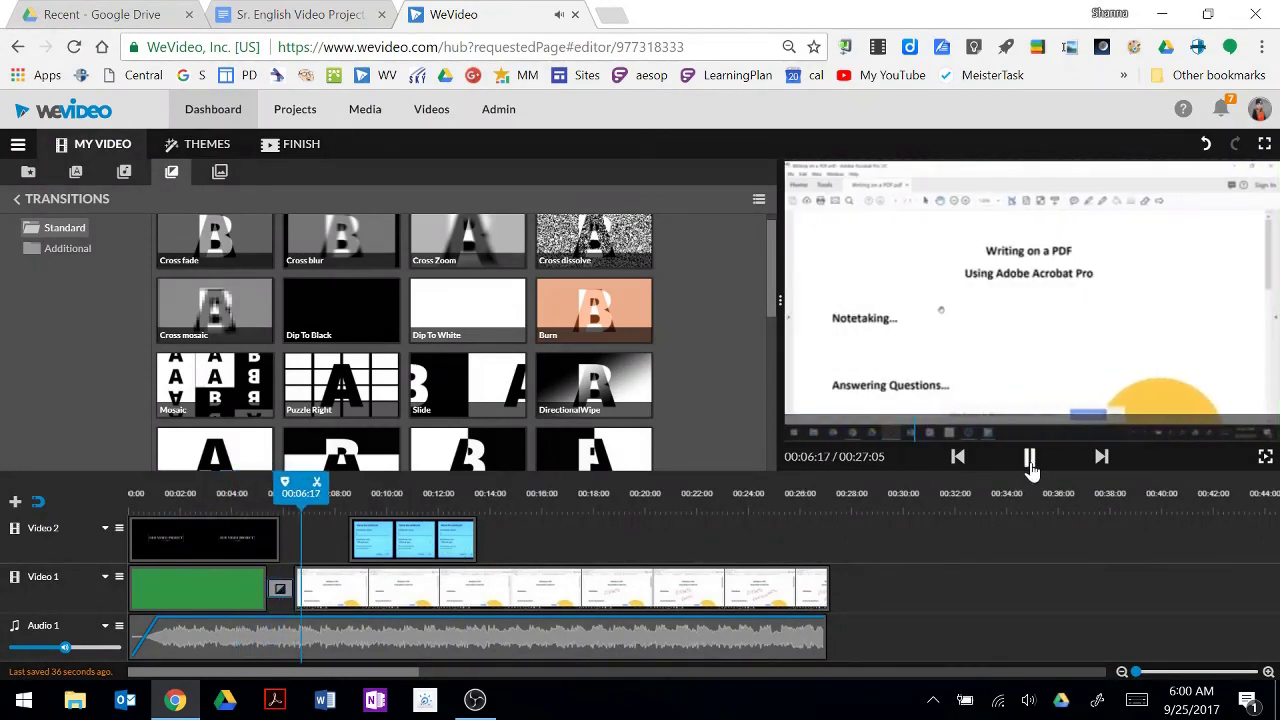
pyautogui.click(1032, 468)
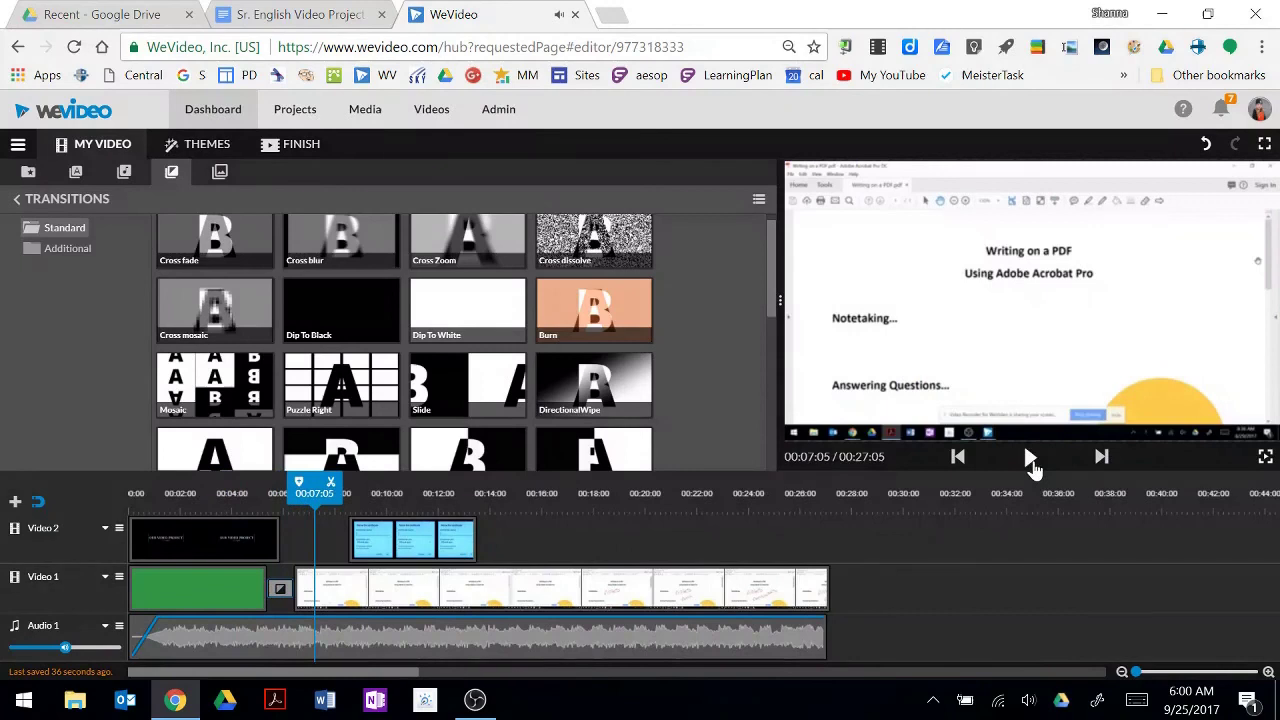
pyautogui.click(281, 591)
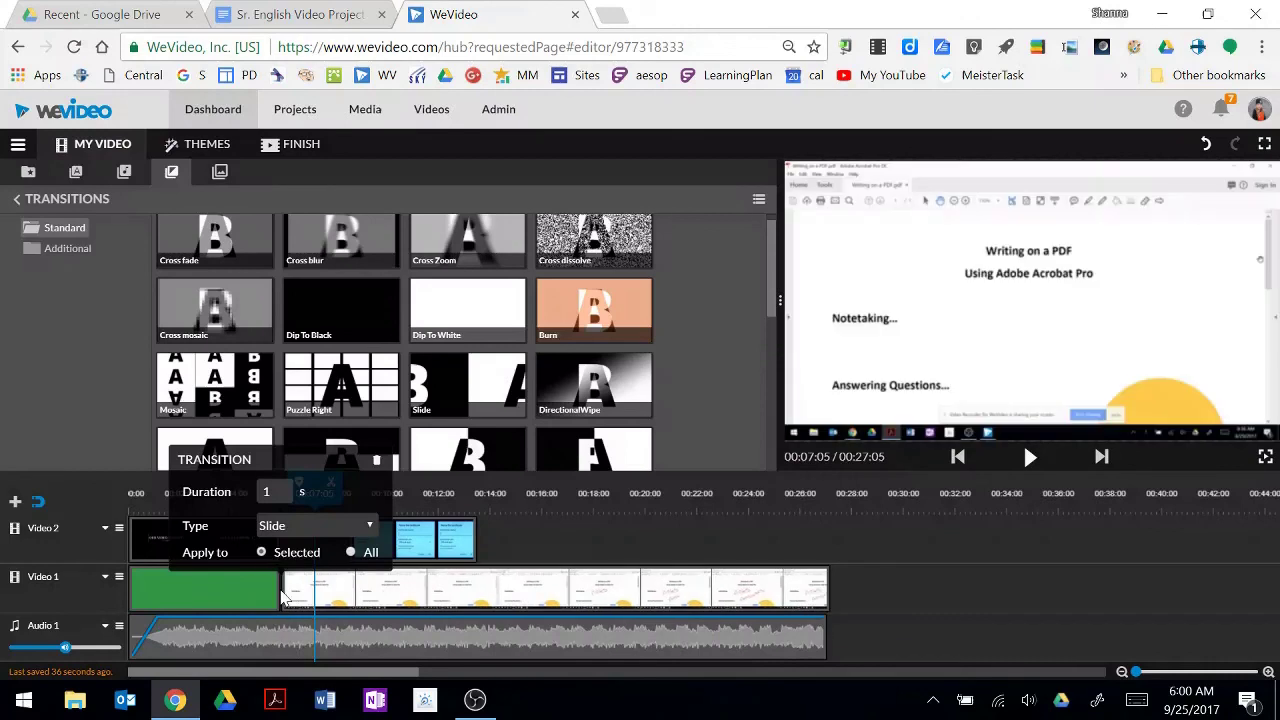
pyautogui.scroll(1, 765, 247)
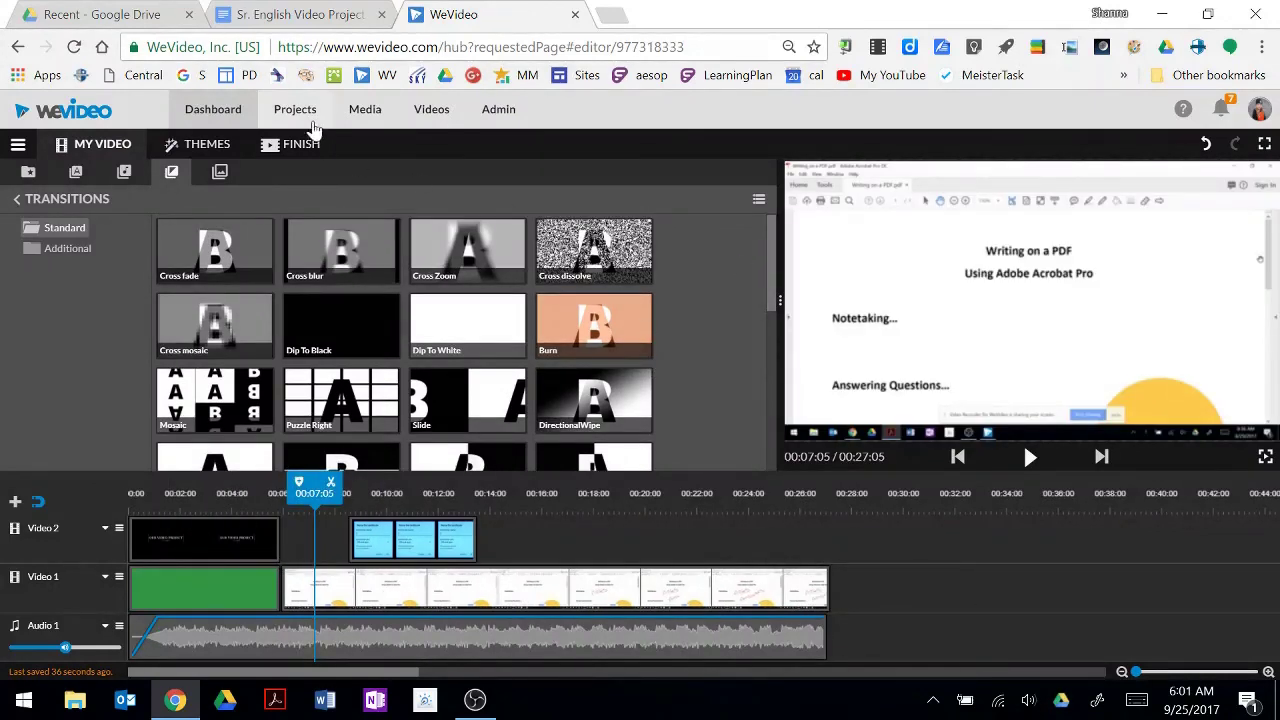
# - Title the video 'My Practice English Project', choose 720p HD, and pick Google Drive as destination
pyautogui.click(293, 147)
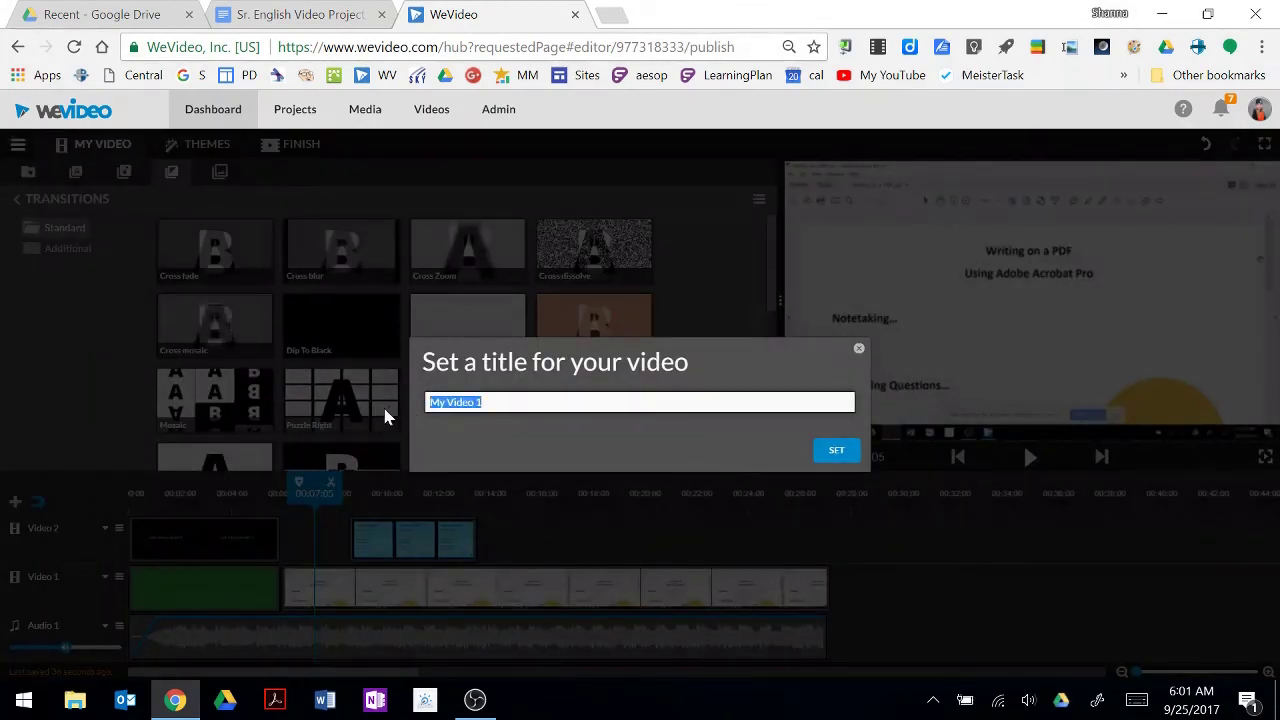
pyautogui.write('My Practice English Project')
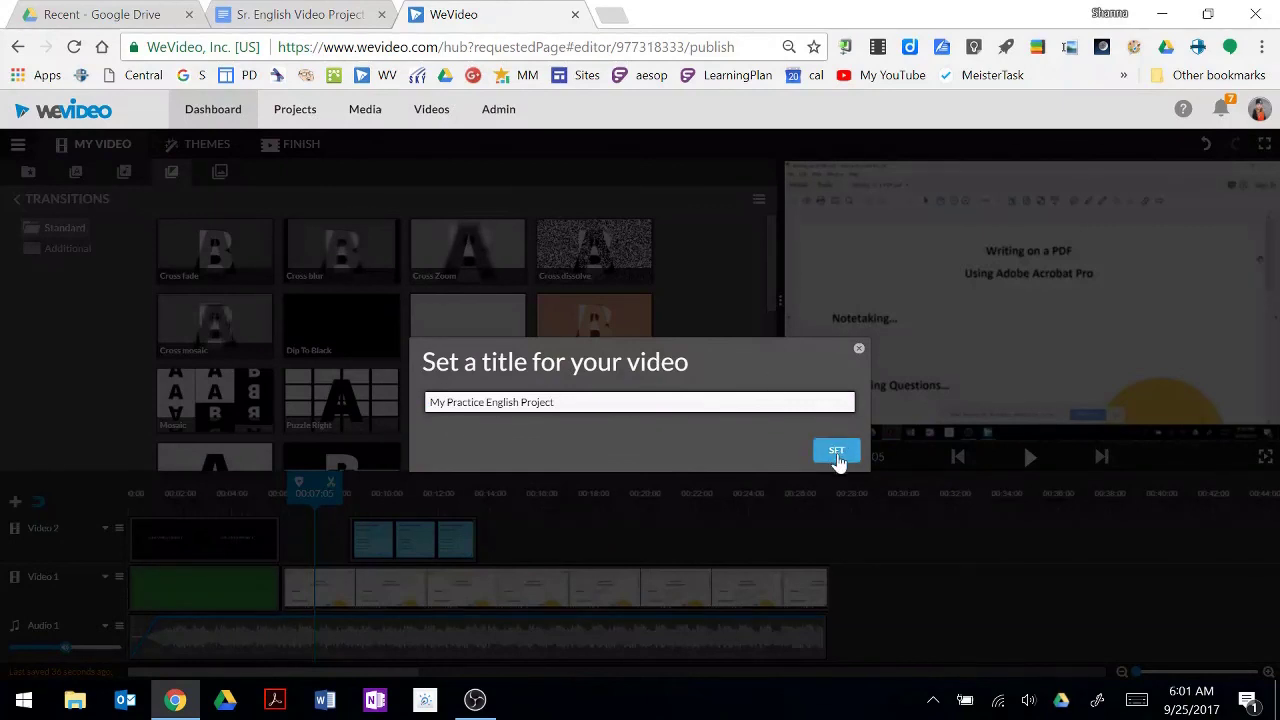
pyautogui.click(837, 452)
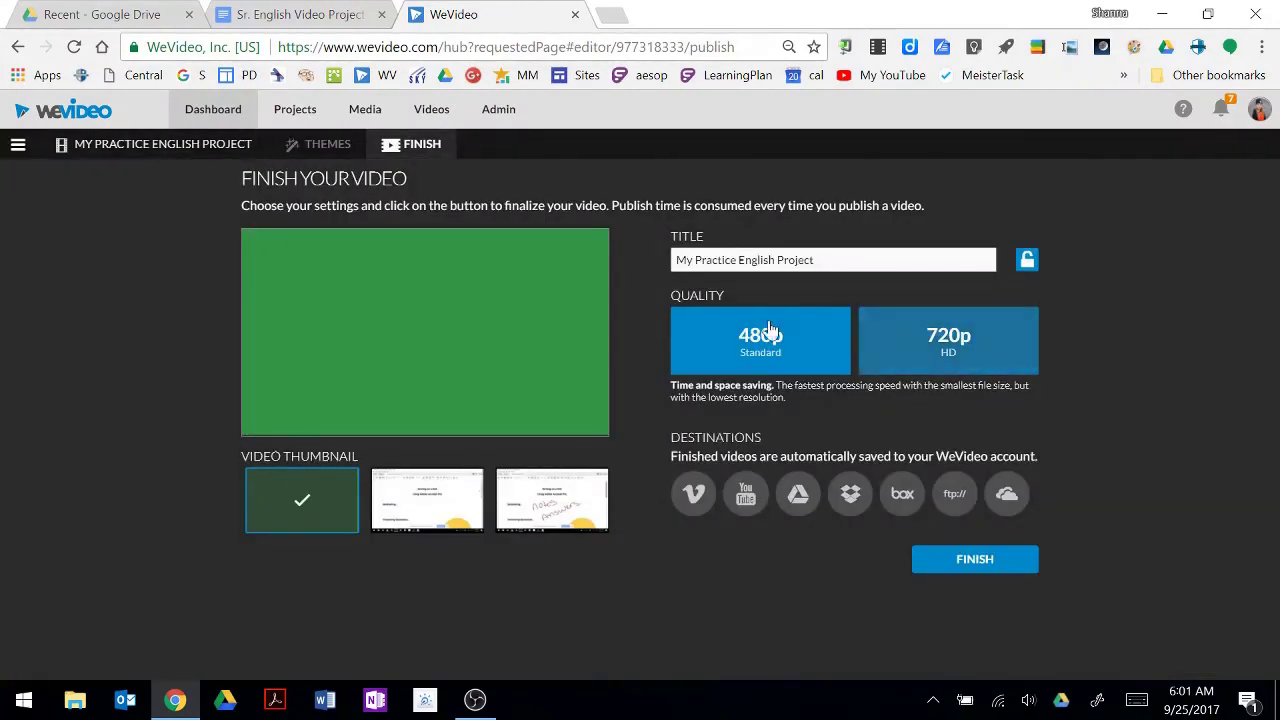
pyautogui.click(988, 347)
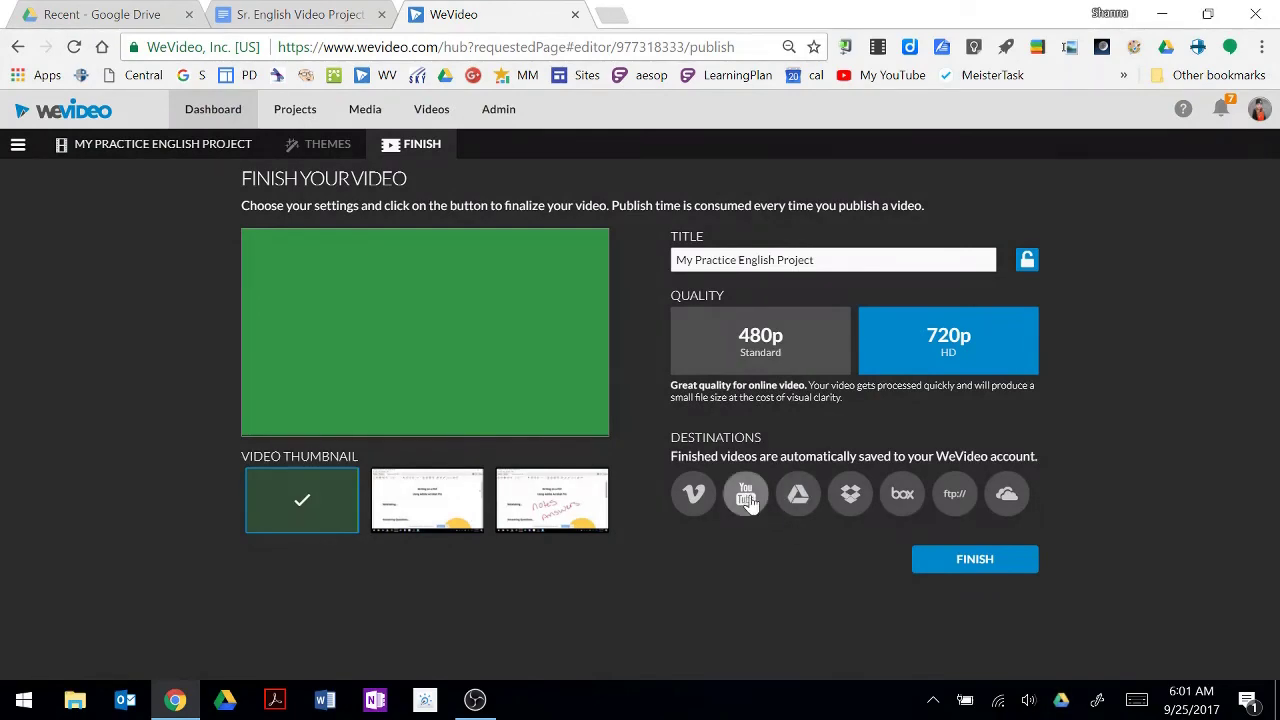
pyautogui.click(804, 510)
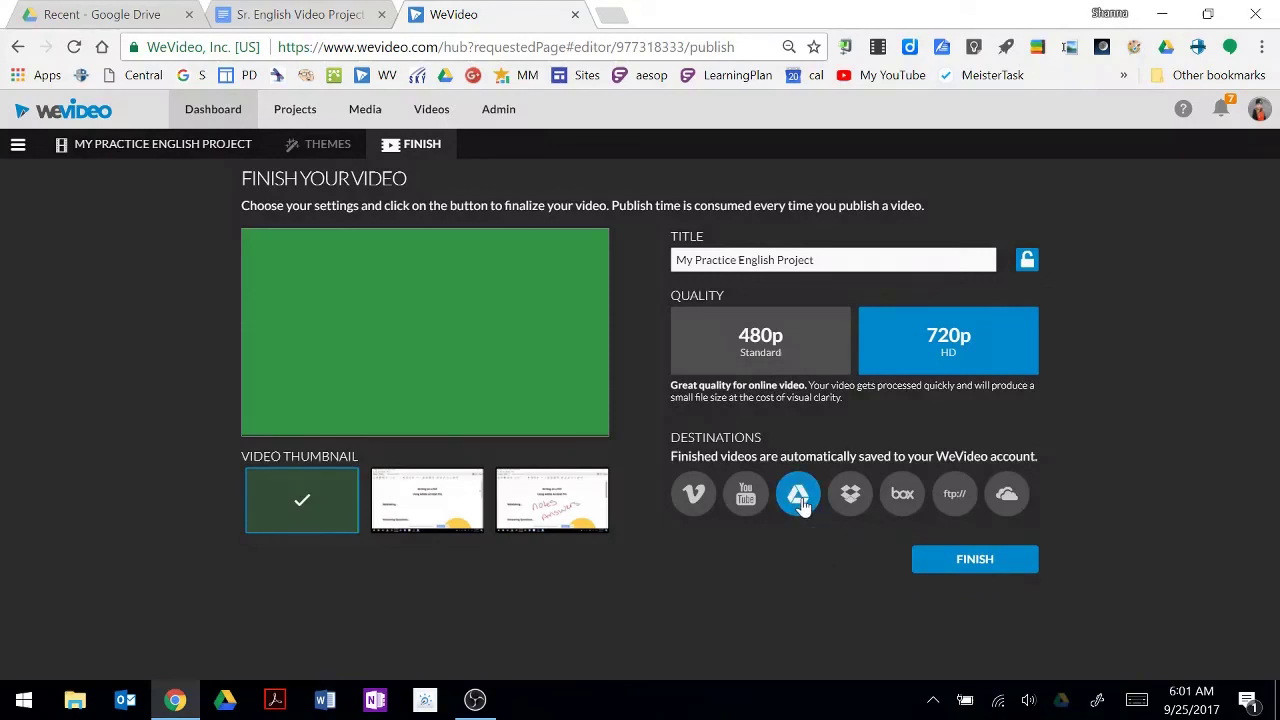